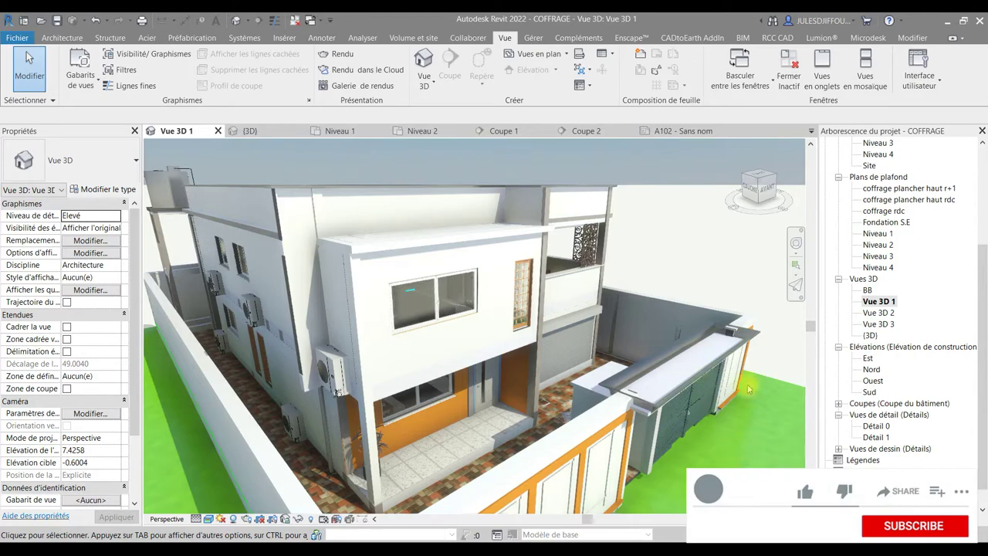
Switch to the {3D} plumbing view and bring up its Visibility/Graphics overrides with V
scroll(753, 305, up, 3)
mouse_move(761, 302)
middle_down()
mouse_move(638, 311)
mouse_move(743, 311)
mouse_move(707, 315)
middle_up()
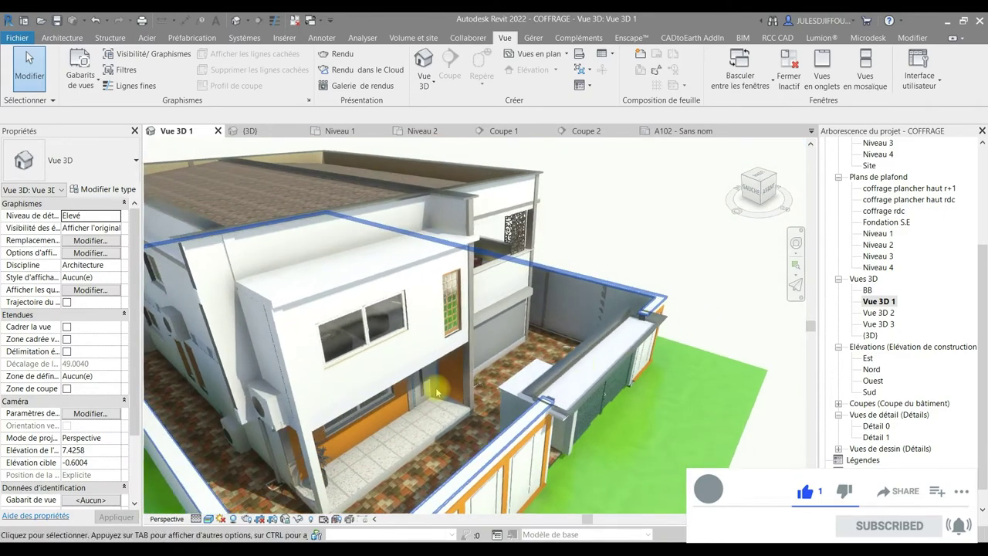
shift+middle_drag(470, 425, 524, 423)
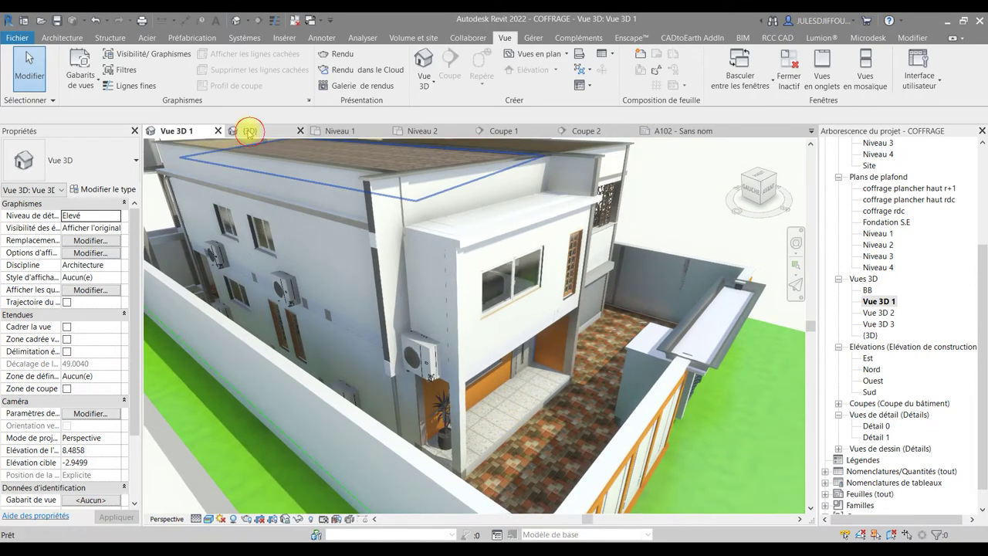
click(247, 130)
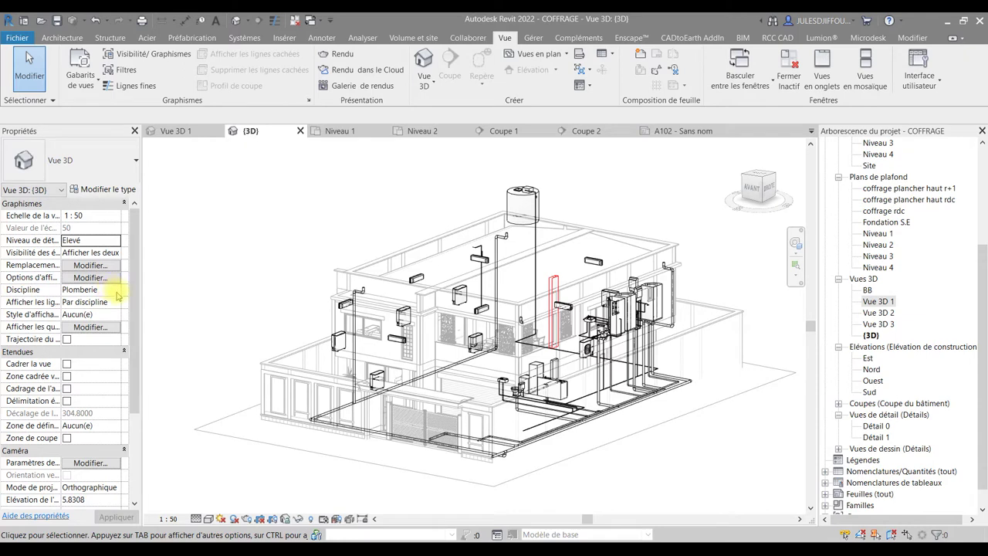
click(238, 229)
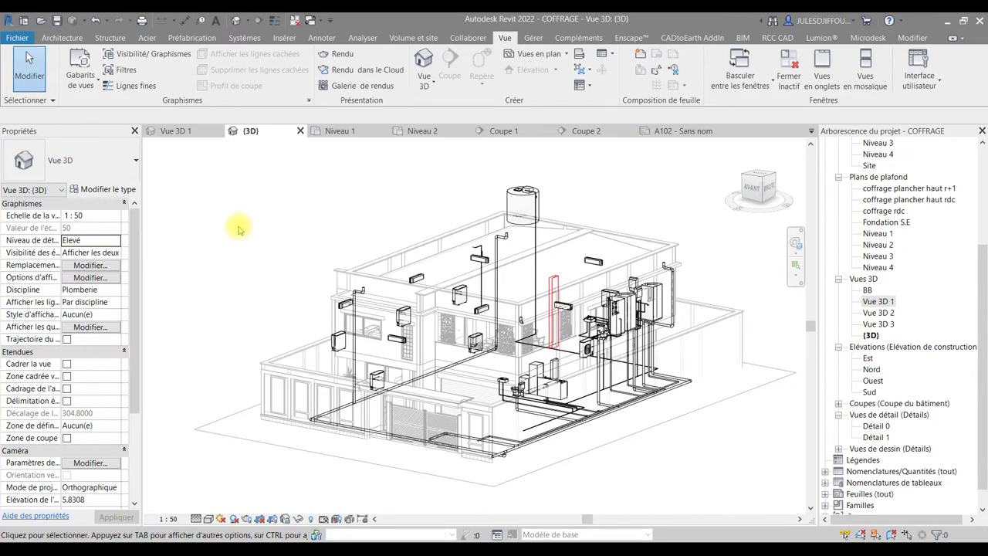
key(v)
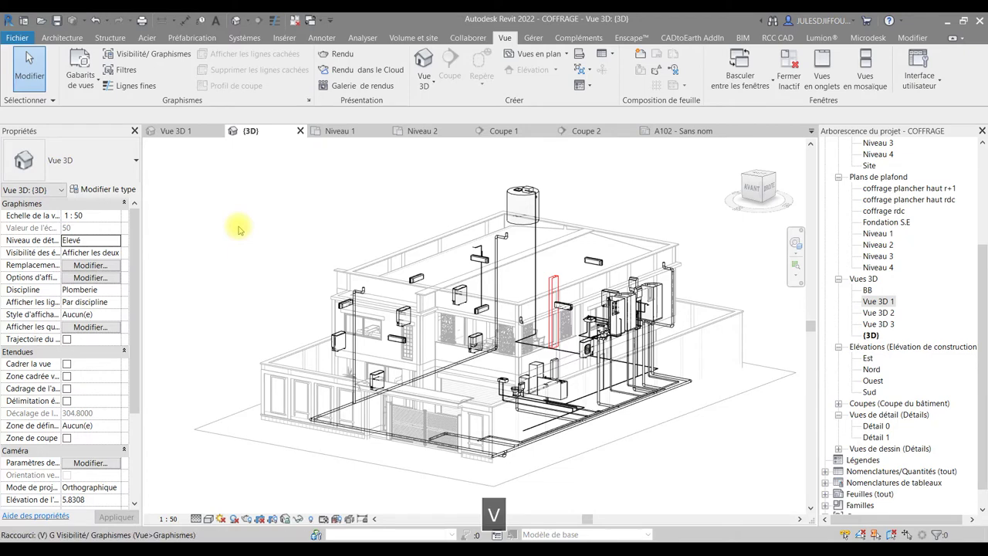
key(v)
click(242, 121)
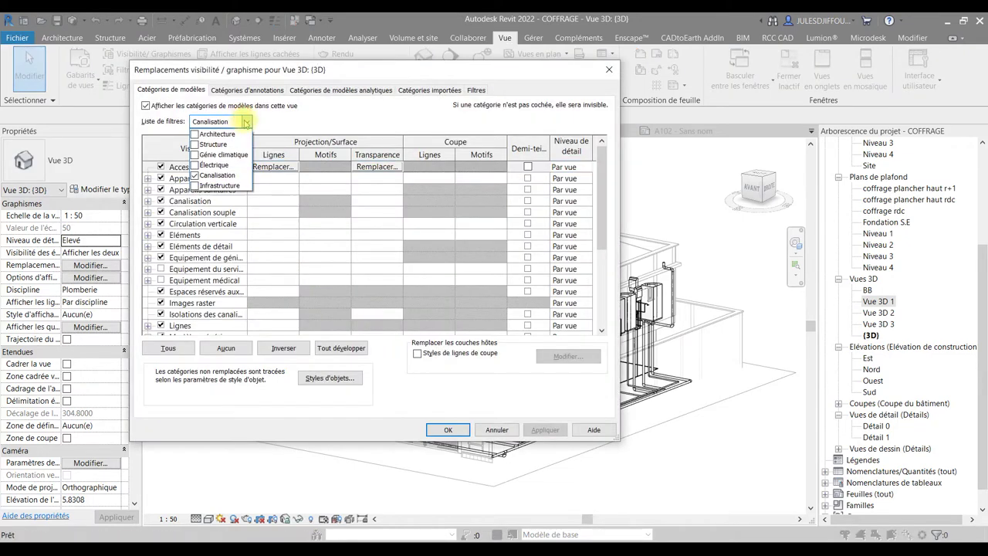
click(274, 121)
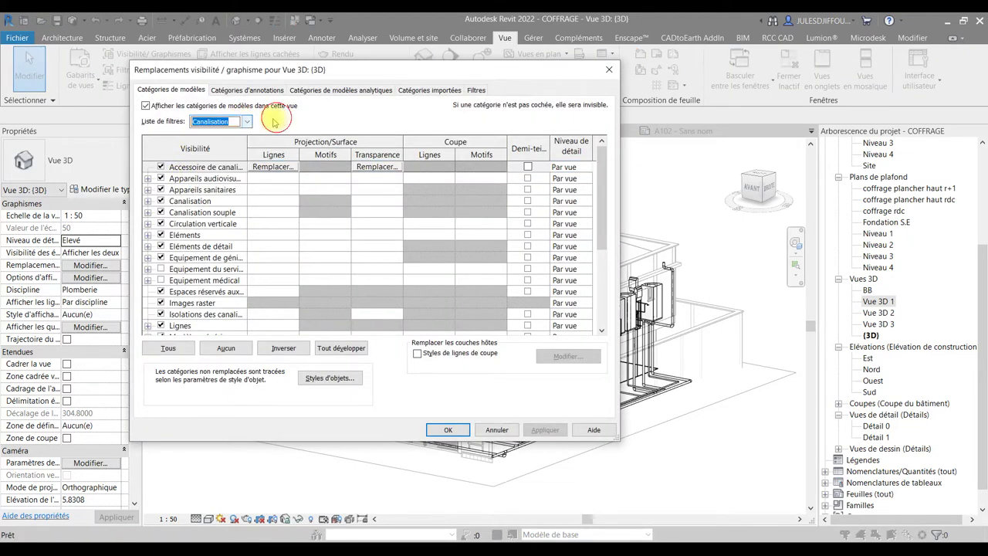
click(248, 121)
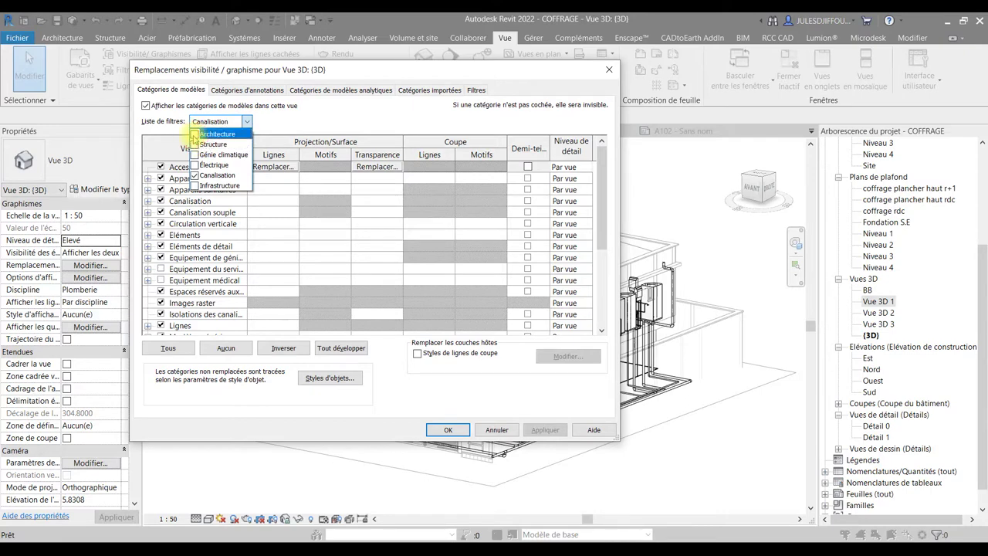
click(194, 134)
click(195, 144)
click(274, 121)
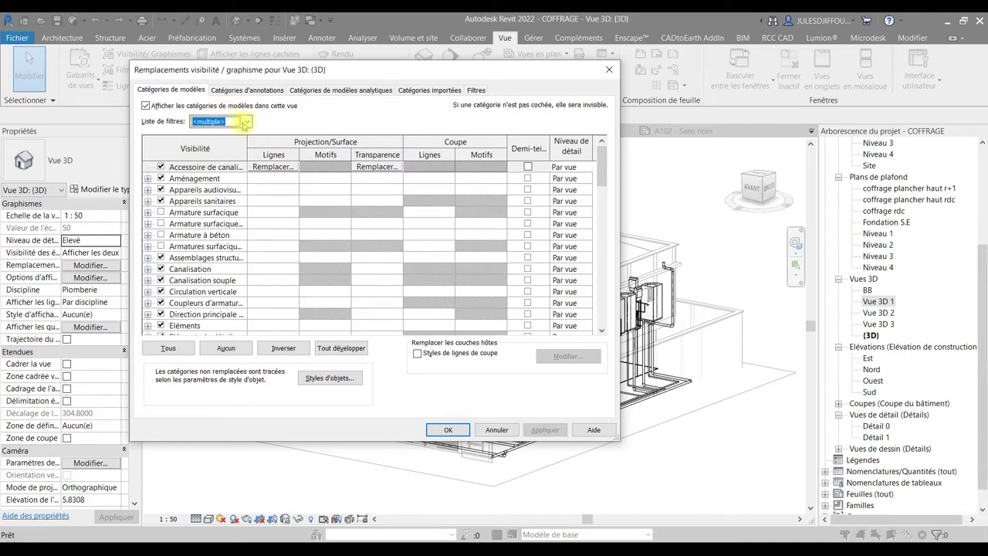
click(449, 430)
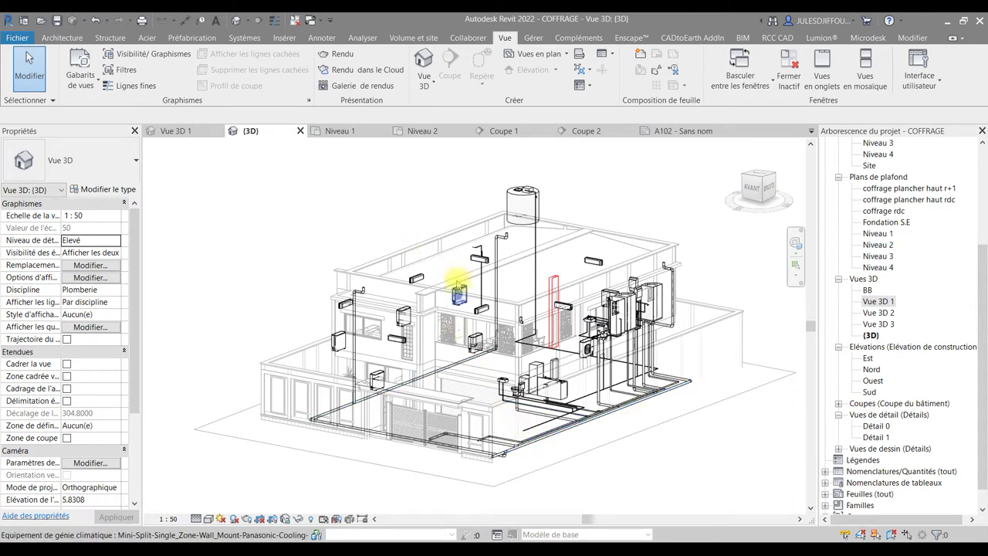
click(351, 133)
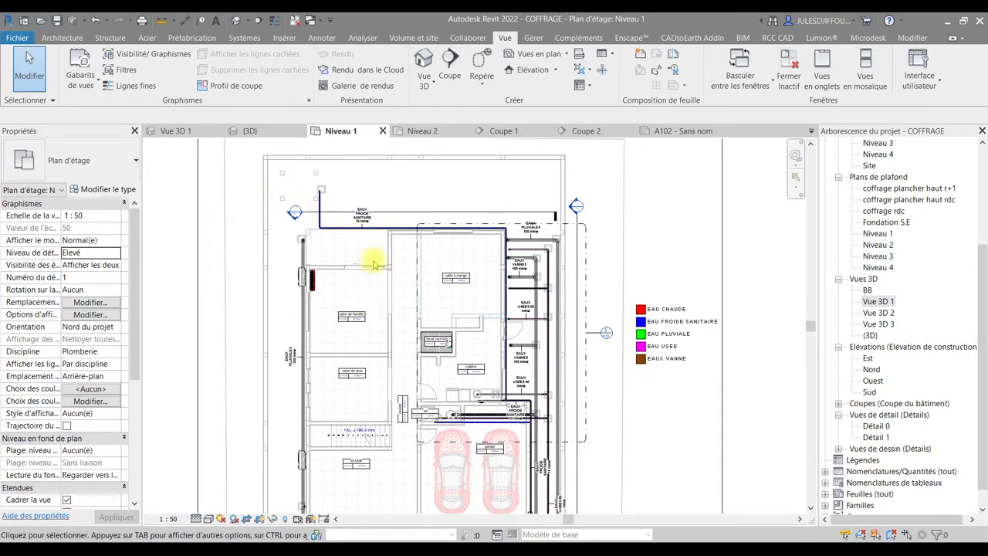
Zoom and pan to frame the whole building and its pipe runs on Niveau 1
scroll(579, 231, up, 2)
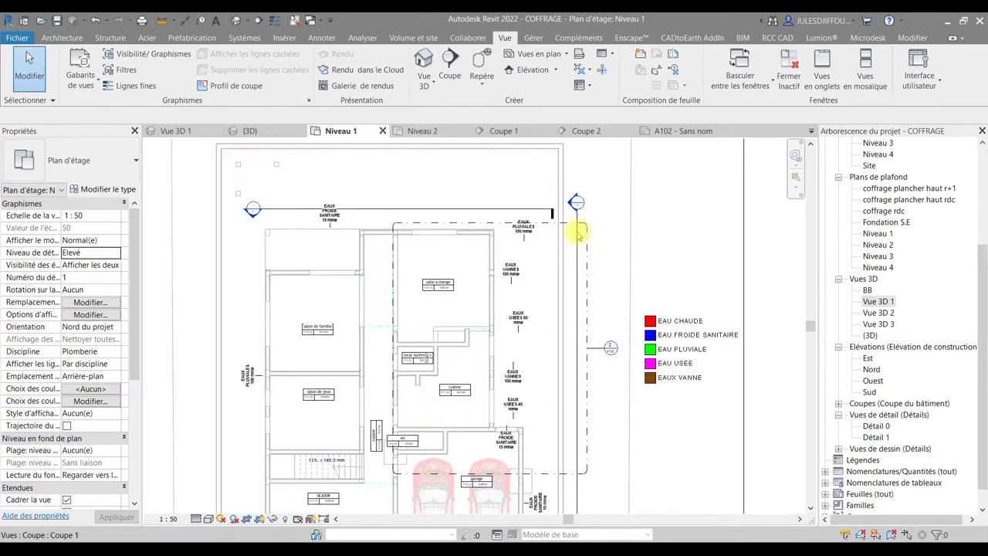
scroll(580, 224, up, 3)
middle_drag(655, 370, 649, 243)
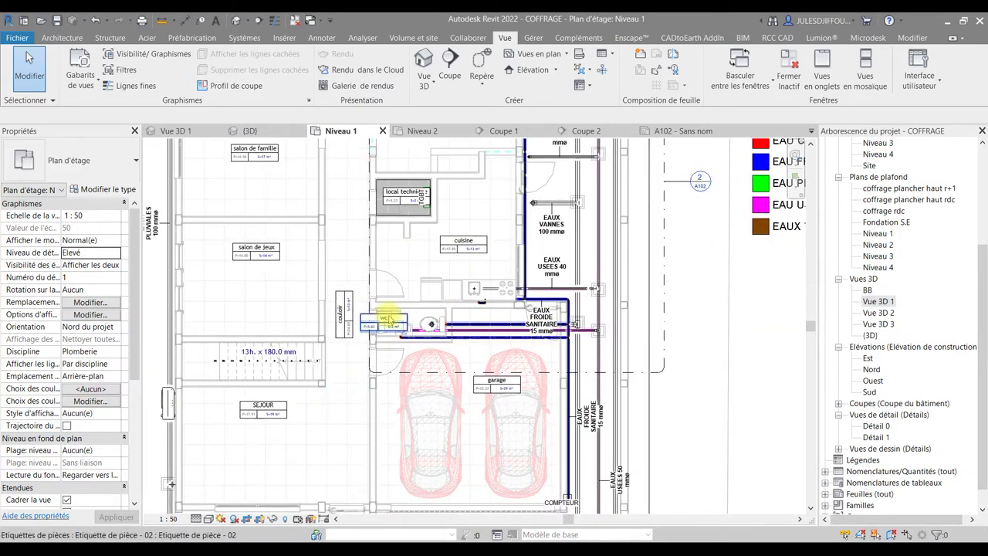
scroll(386, 316, up, 2)
scroll(436, 340, up, 2)
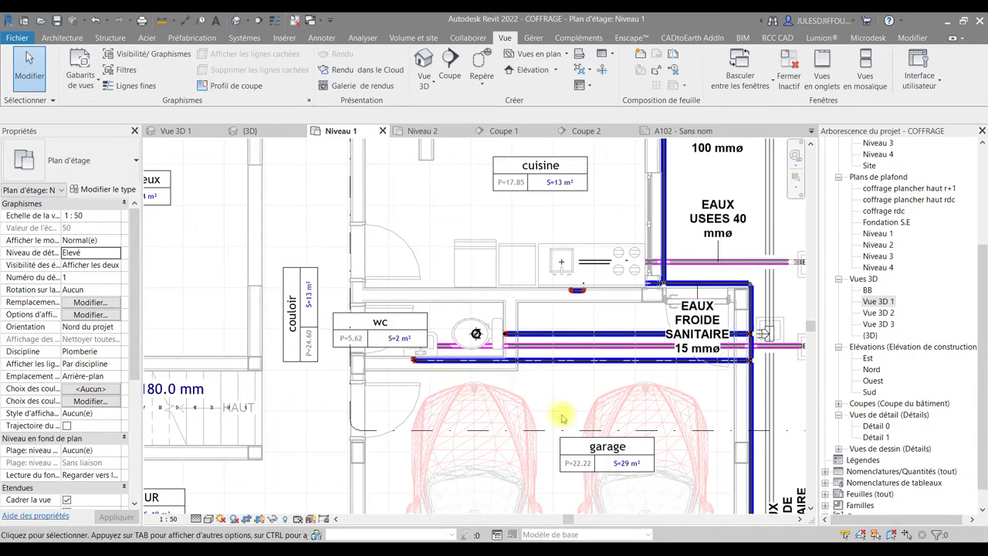
scroll(390, 407, down, 2)
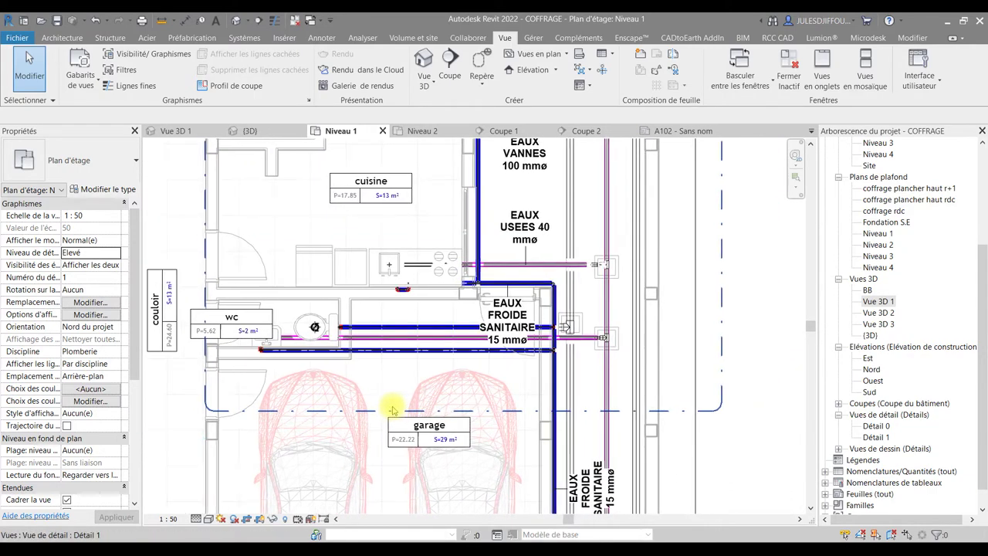
scroll(401, 398, down, 2)
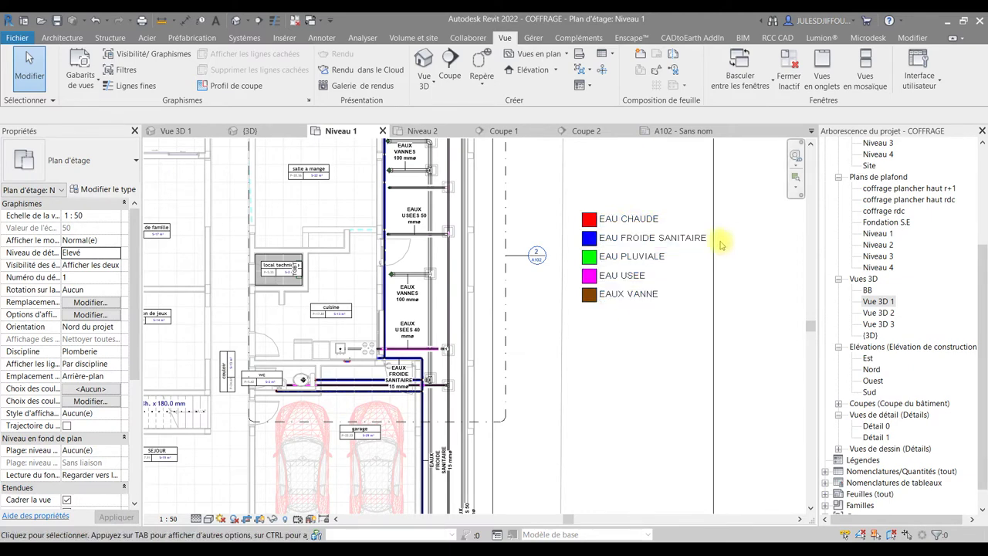
Inspect the cold-water pipe by the WC, the kitchen drain pipes and the colour legend
scroll(298, 393, up, 2)
scroll(340, 420, up, 1)
middle_drag(348, 427, 336, 387)
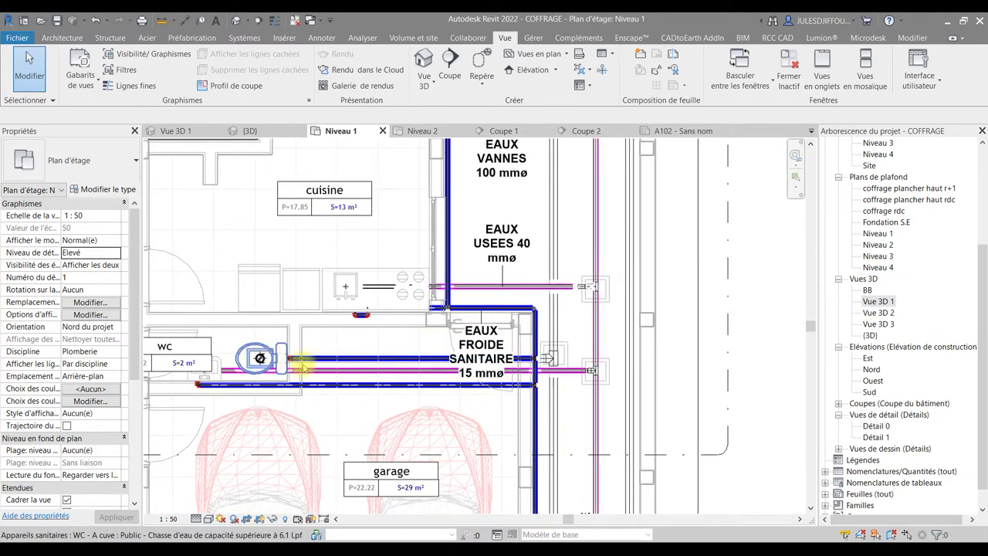
middle_drag(498, 361, 496, 419)
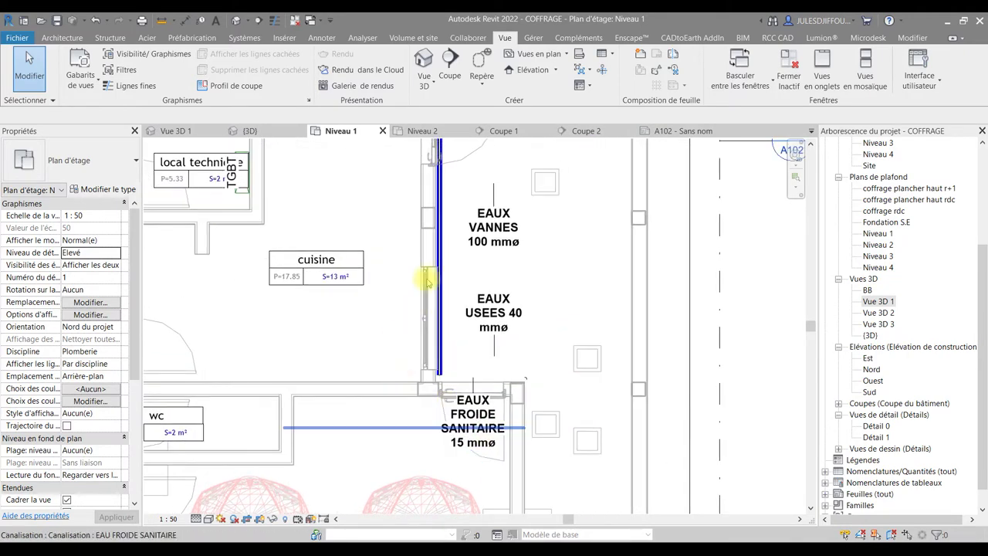
middle_drag(463, 277, 470, 455)
scroll(467, 438, down, 2)
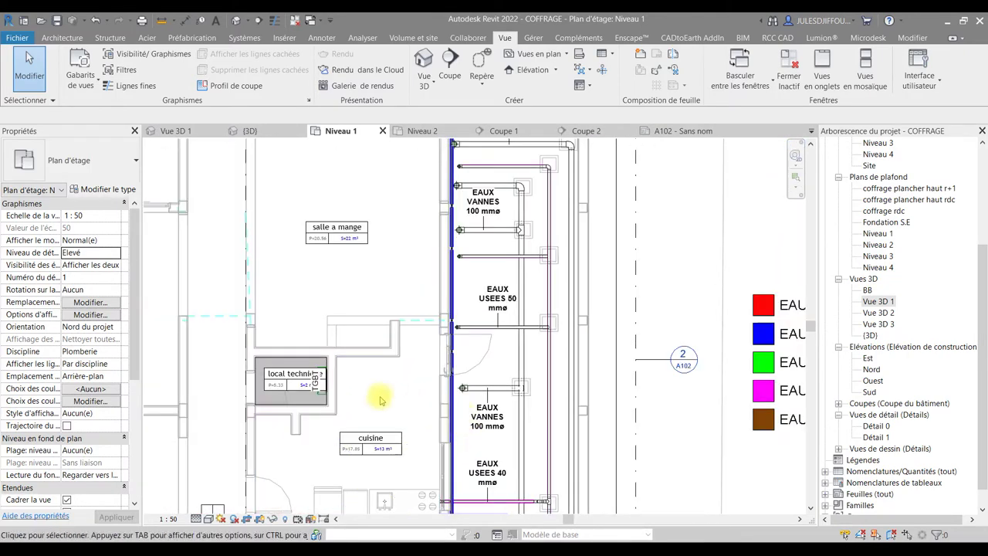
middle_drag(434, 422, 410, 255)
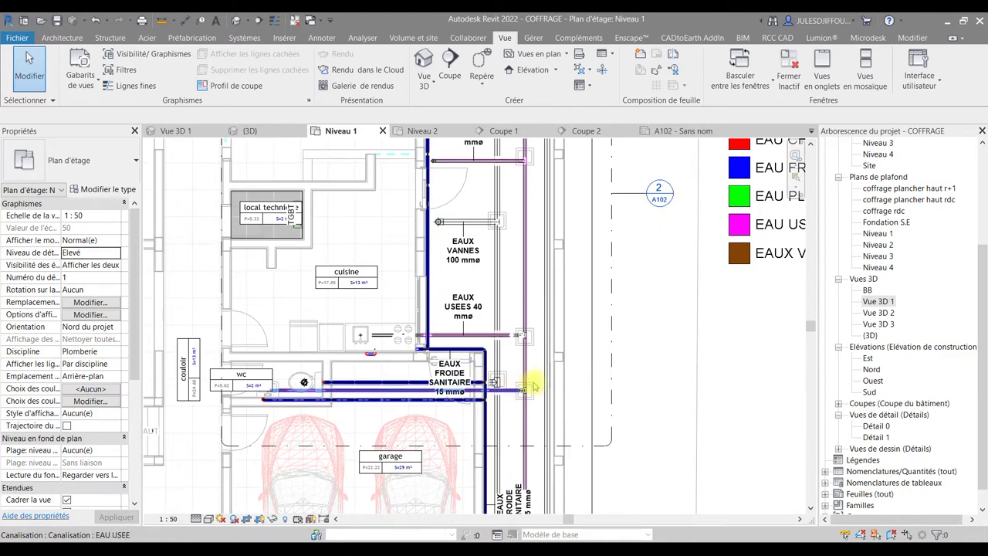
mouse_move(639, 316)
middle_down()
mouse_move(589, 324)
mouse_move(672, 320)
mouse_move(502, 393)
middle_up()
mouse_move(746, 375)
middle_down()
mouse_move(620, 402)
mouse_move(579, 421)
mouse_move(667, 418)
mouse_move(602, 425)
middle_up()
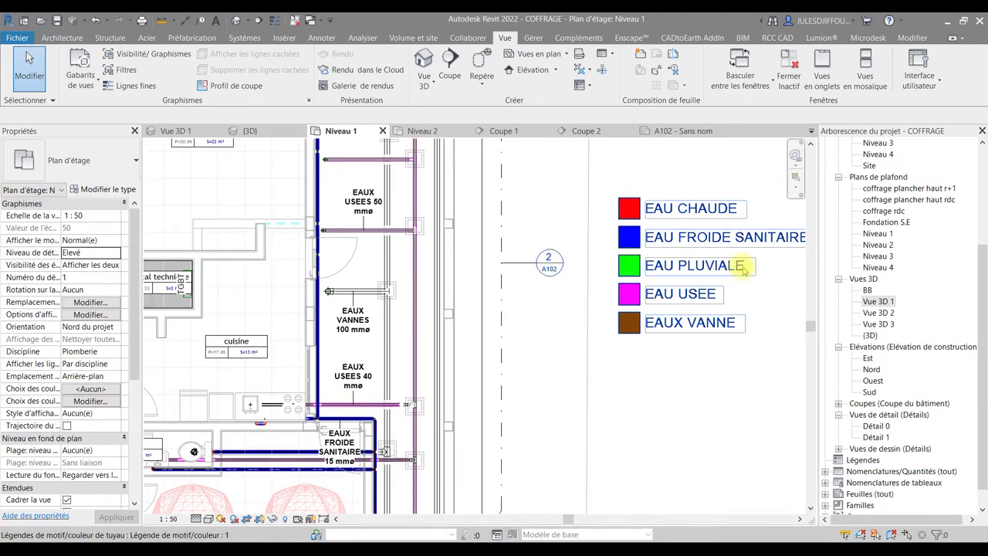
scroll(496, 407, down, 2)
scroll(490, 403, down, 2)
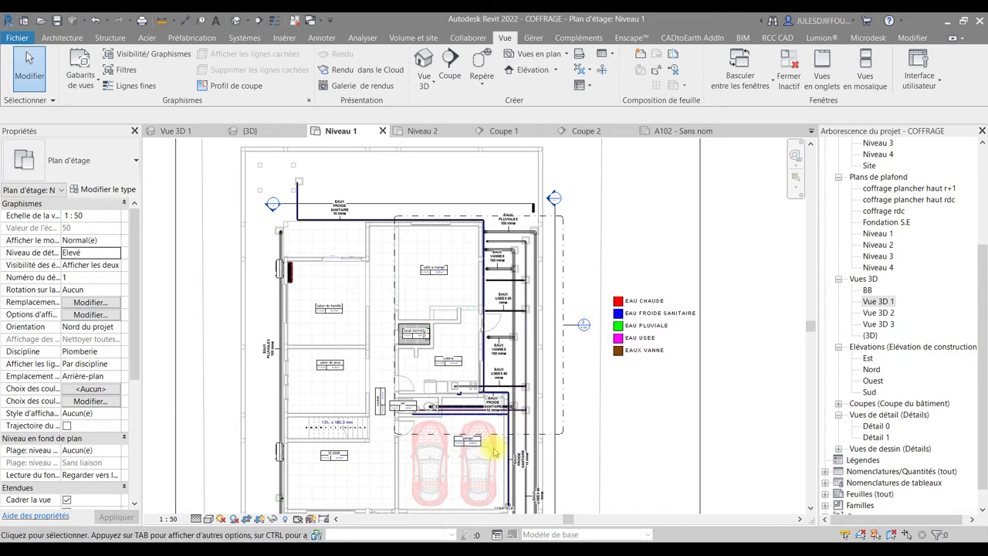
Pan over the vertical pipe column, the legend and the EAUX PLUVIALES pipe
scroll(494, 450, up, 3)
middle_drag(520, 359, 494, 410)
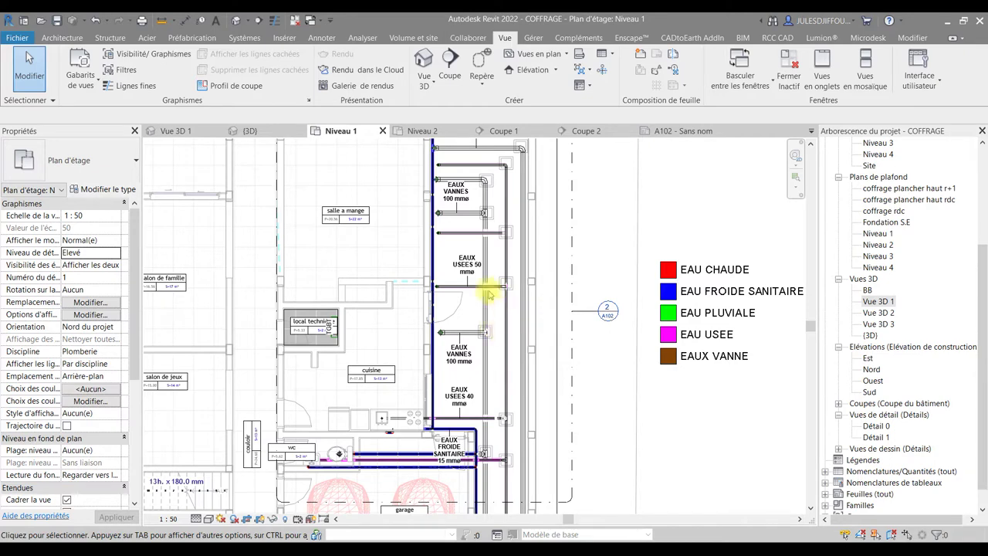
middle_drag(489, 315, 476, 347)
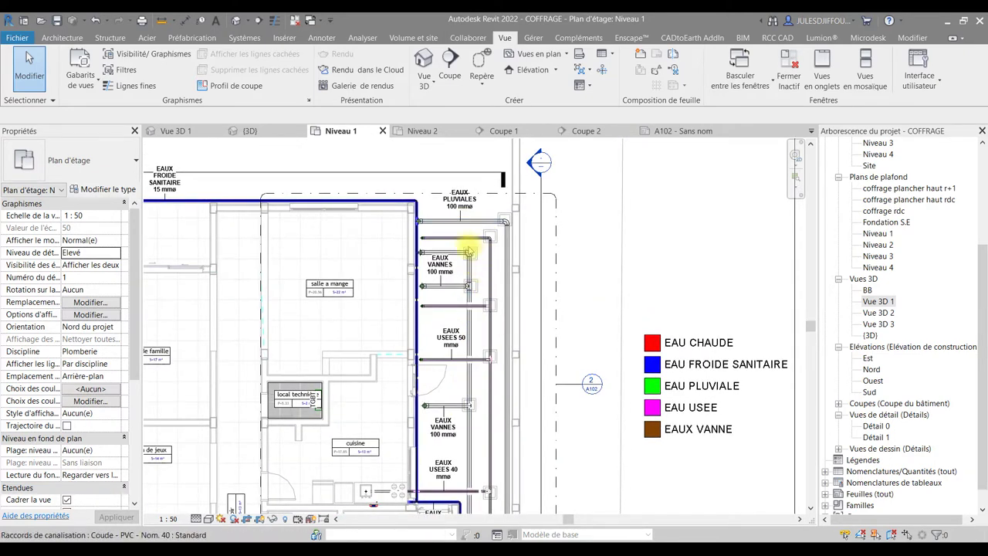
mouse_move(486, 265)
middle_down()
mouse_move(592, 274)
mouse_move(576, 279)
middle_up()
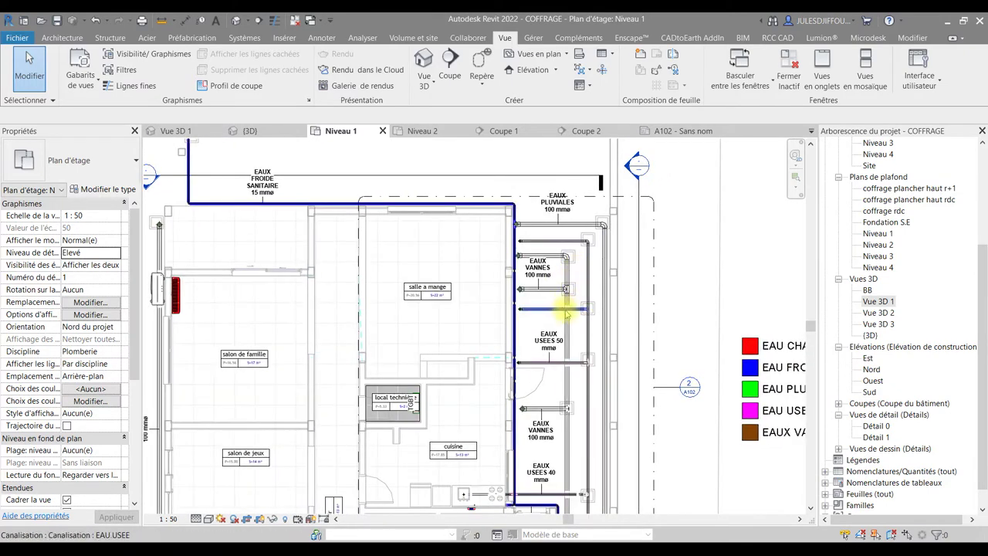
scroll(567, 317, down, 2)
Pan down past the garage and zoom onto the FOSSE SEPTIQUE and PUISARD drains
middle_drag(563, 337, 551, 260)
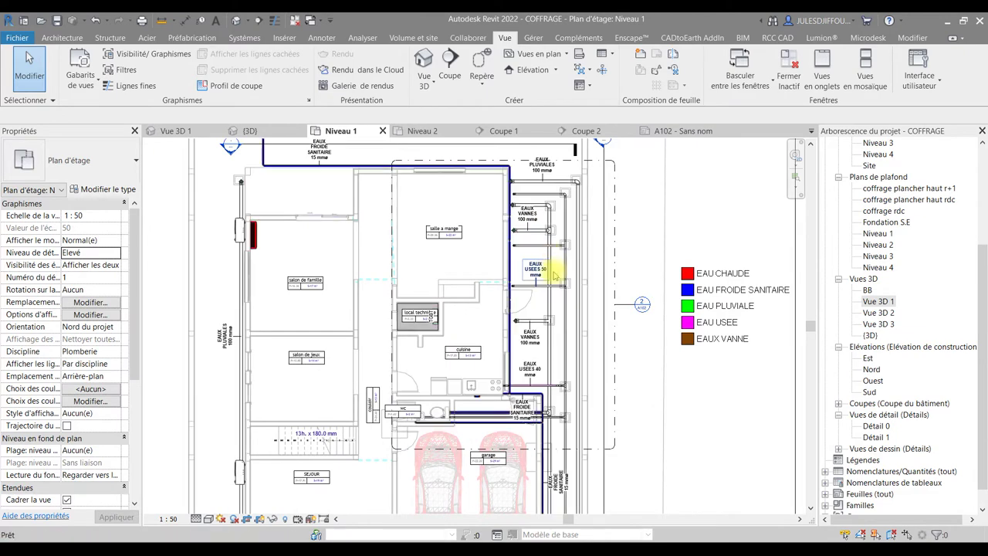
middle_drag(587, 403, 568, 348)
middle_drag(560, 421, 549, 340)
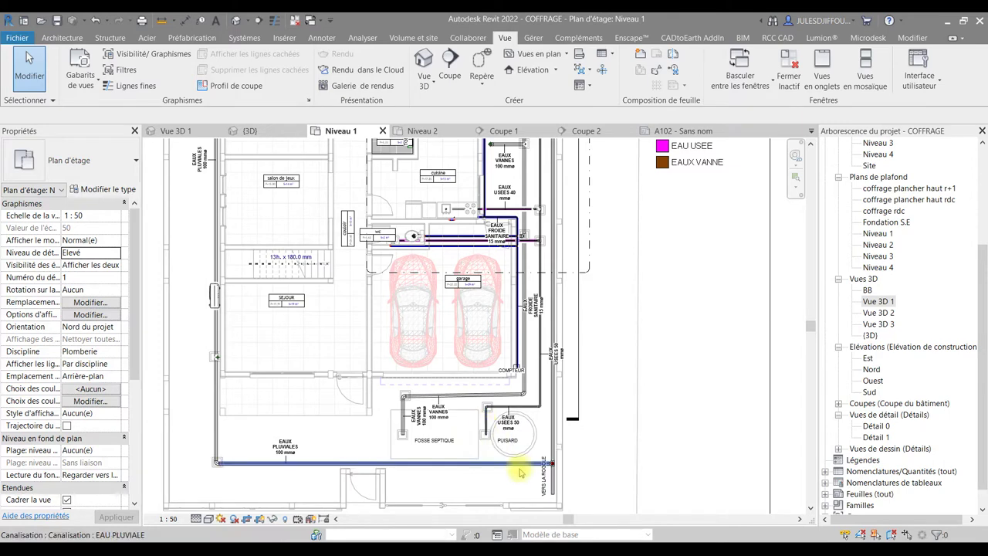
scroll(498, 457, up, 2)
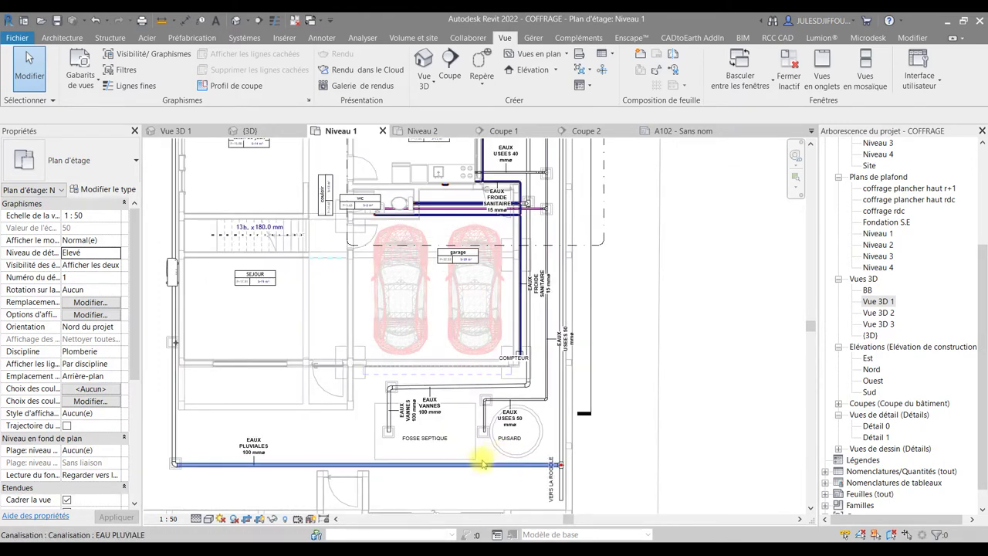
scroll(470, 453, down, 1)
scroll(479, 482, up, 2)
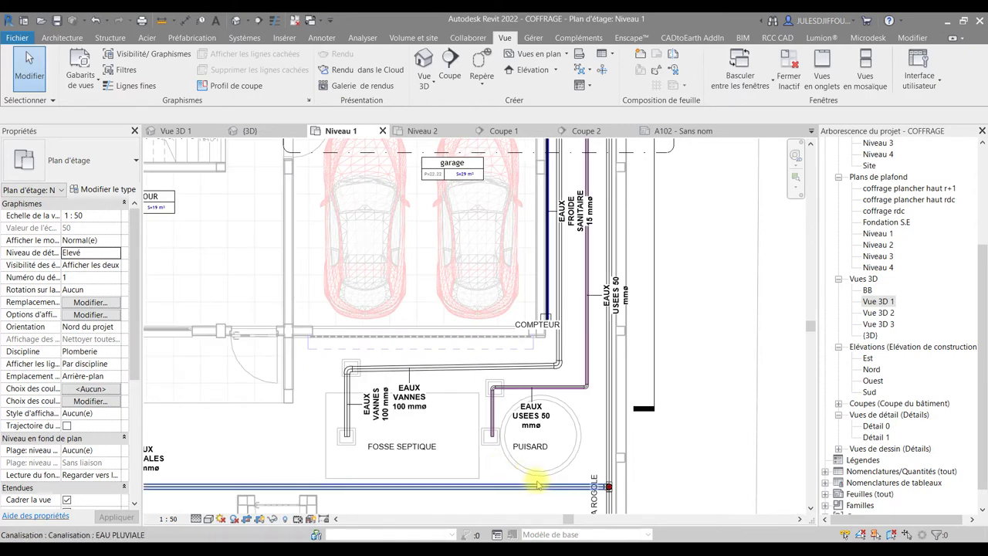
middle_drag(529, 439, 509, 405)
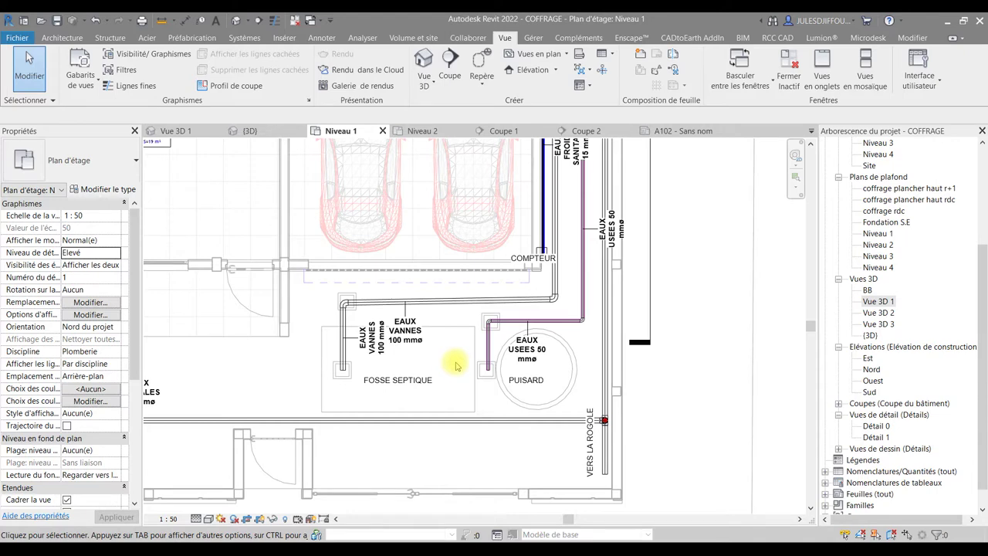
scroll(444, 362, up, 2)
scroll(448, 367, up, 1)
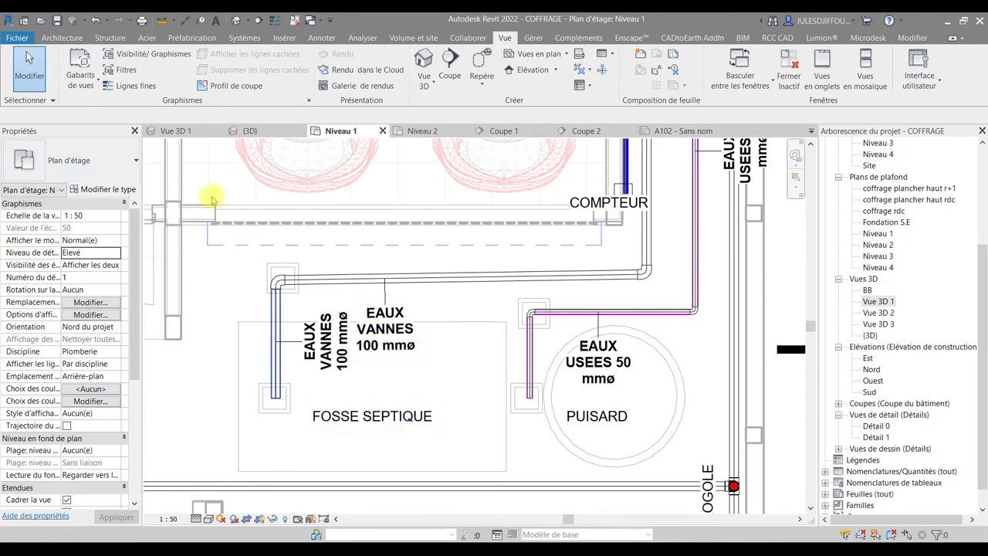
click(62, 38)
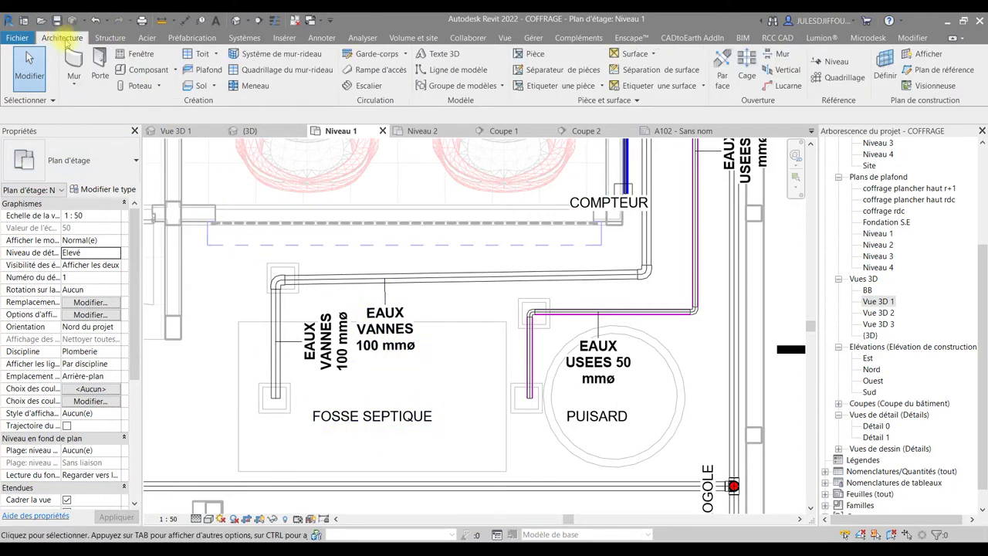
click(174, 69)
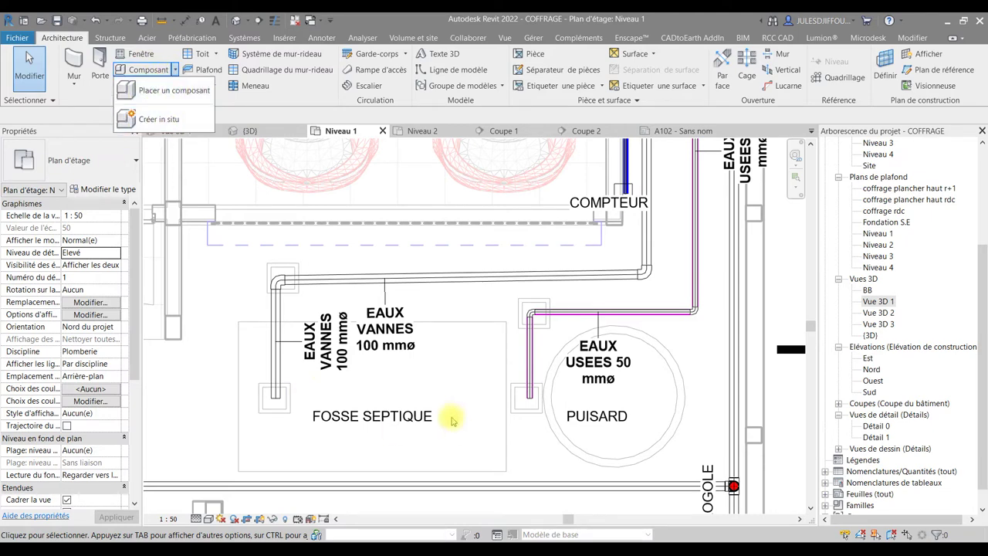
click(520, 473)
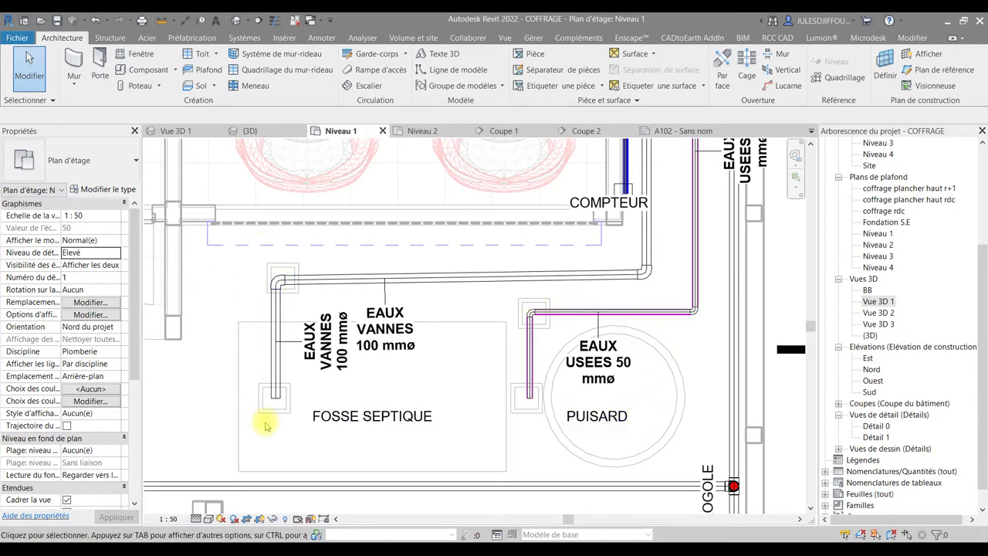
Review the WC, legend, garage, septic tank and kitchen pipes, then show the Annoter tools
scroll(265, 425, down, 4)
middle_drag(417, 390, 470, 427)
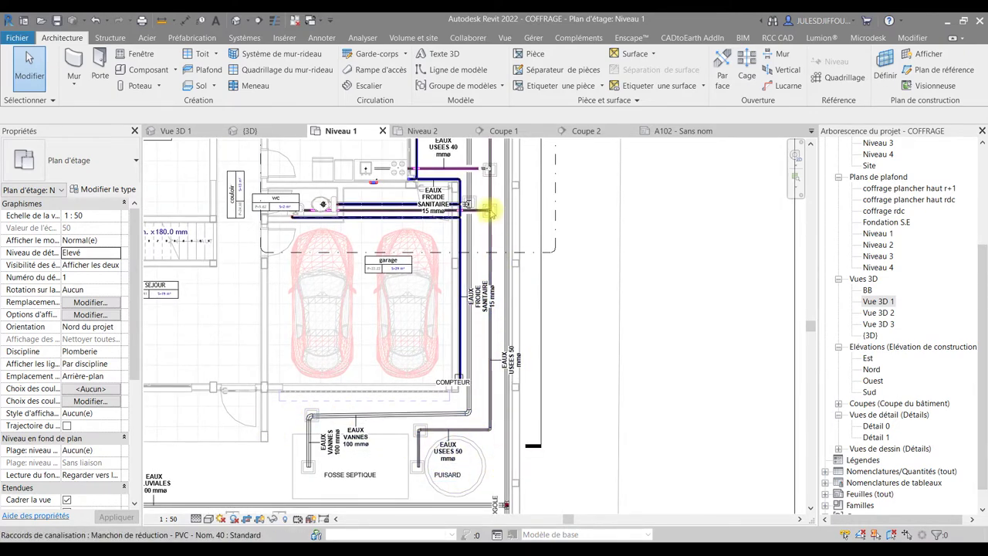
middle_drag(501, 220, 505, 407)
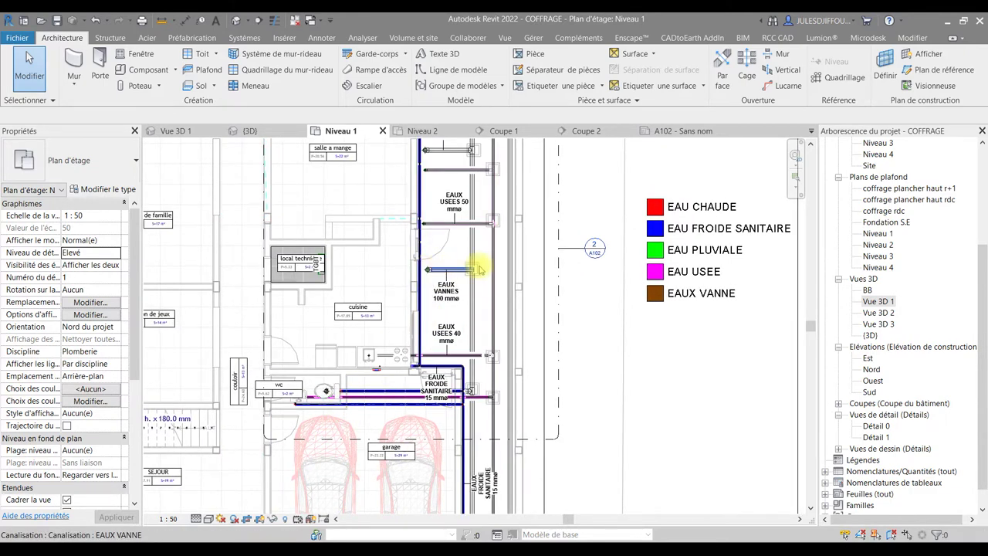
middle_drag(480, 270, 471, 369)
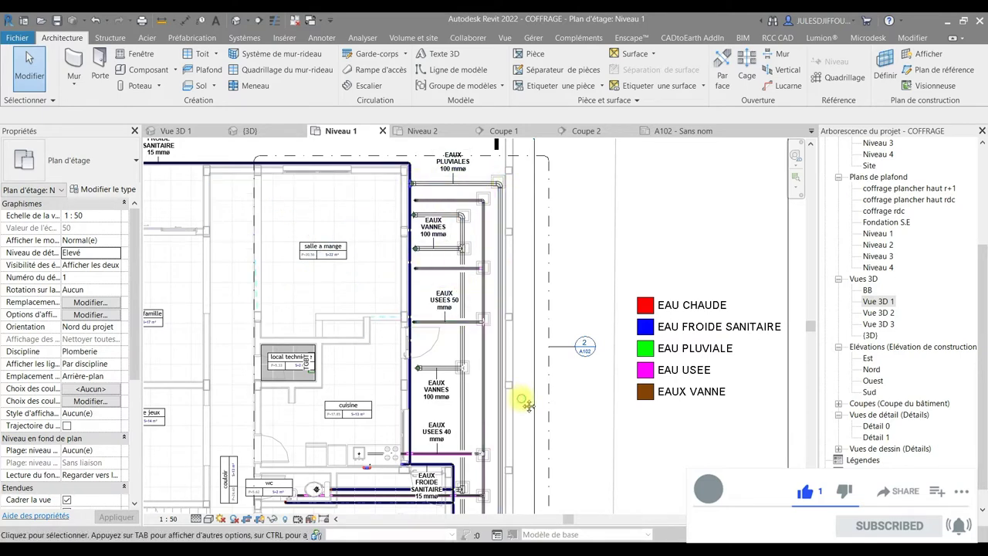
middle_drag(523, 397, 674, 191)
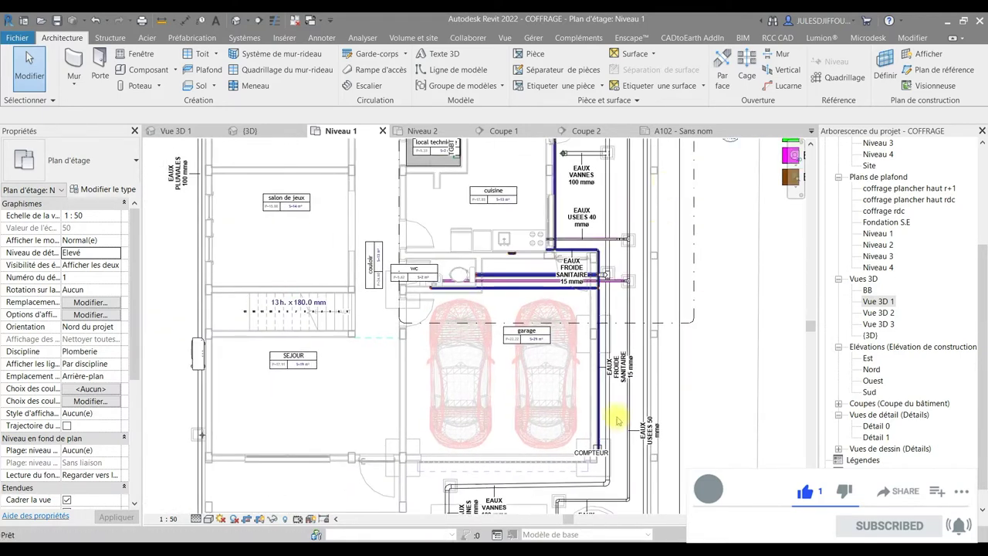
middle_drag(615, 455, 586, 347)
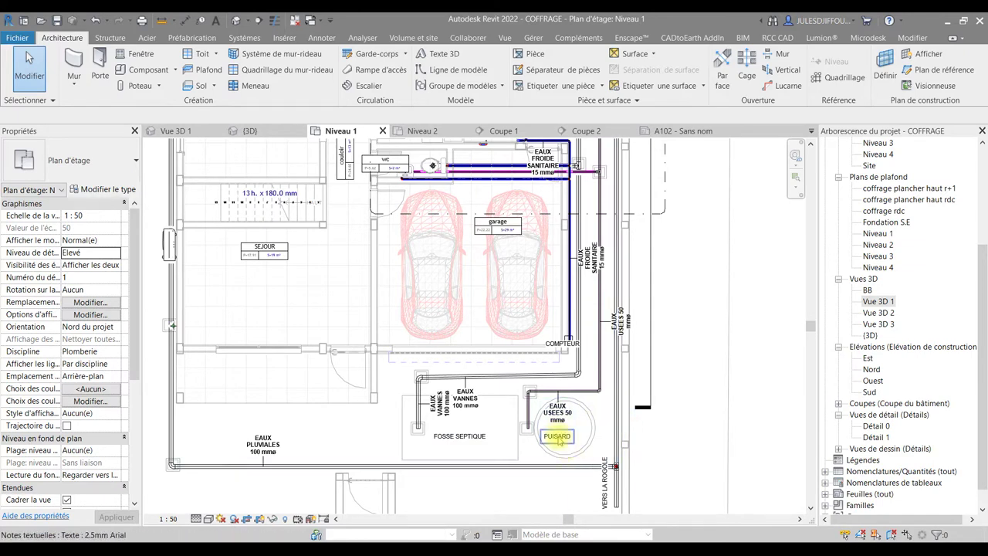
mouse_move(406, 293)
middle_down()
mouse_move(436, 320)
mouse_move(462, 369)
mouse_move(463, 484)
mouse_move(375, 413)
middle_up()
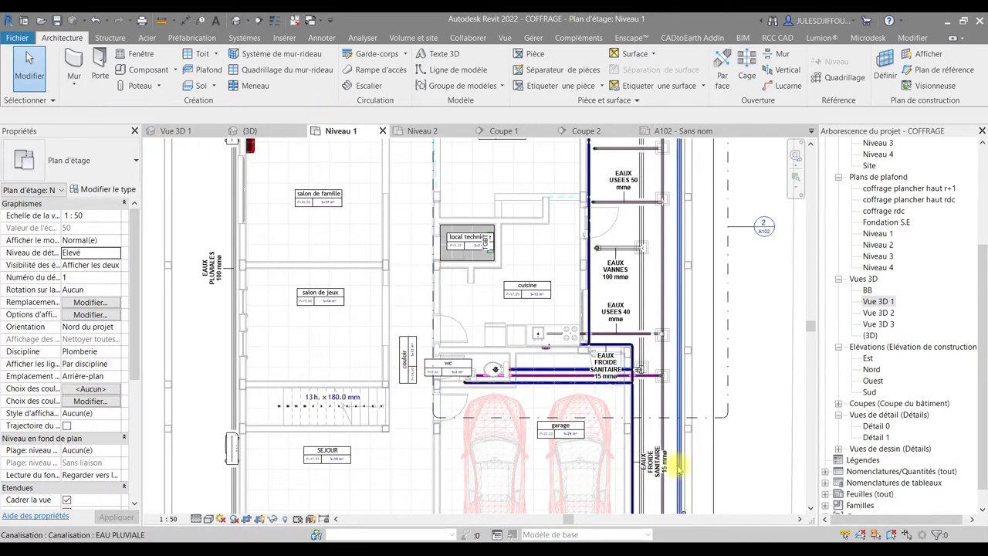
middle_drag(728, 456, 721, 360)
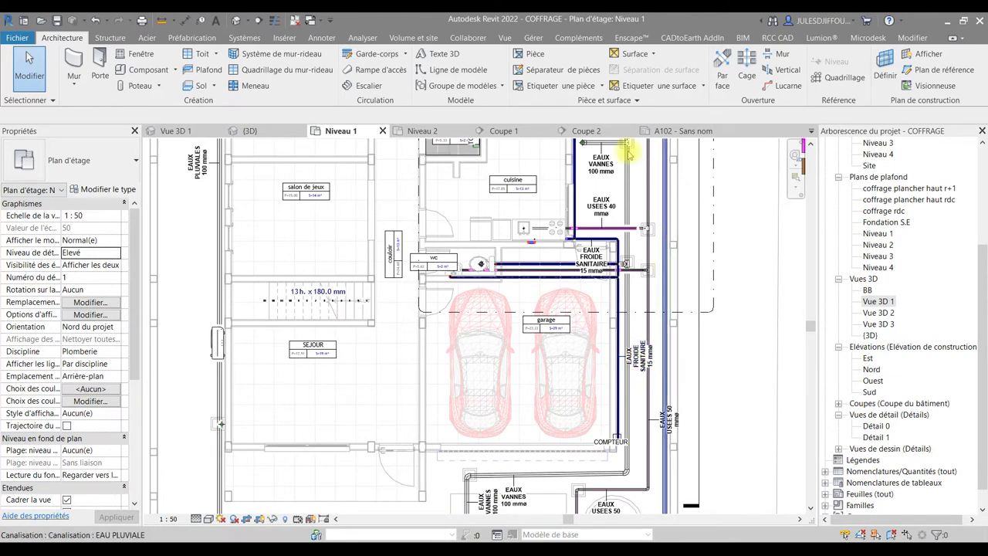
click(318, 36)
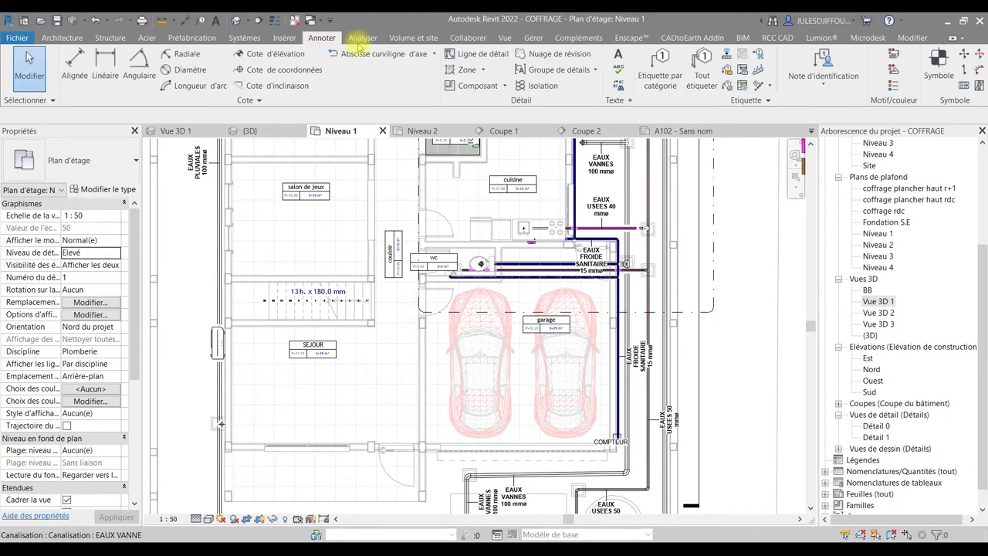
Start Tout étiqueter, browse its categories, then cancel without tagging anything
click(705, 64)
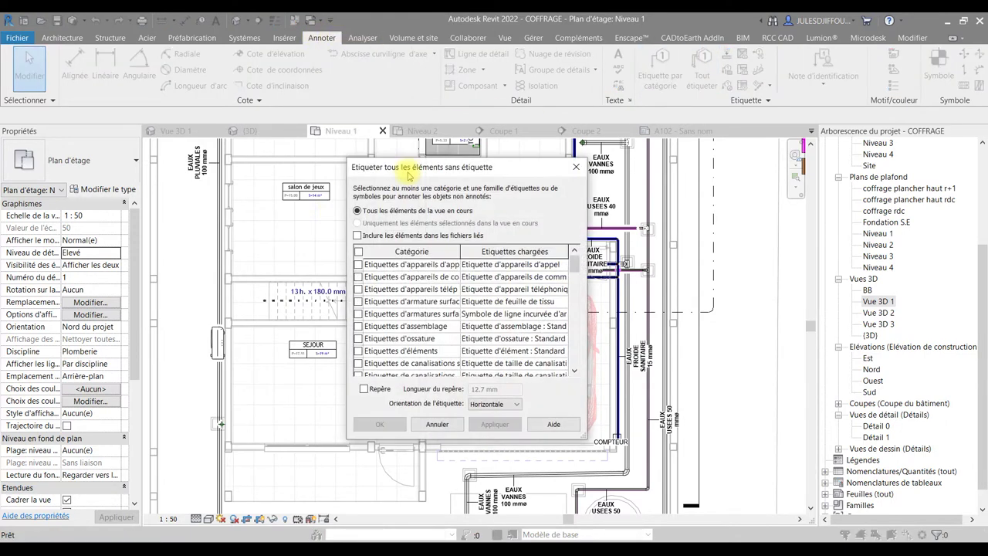
scroll(433, 309, down, 2)
scroll(432, 313, down, 3)
scroll(432, 317, down, 3)
scroll(430, 332, down, 2)
scroll(430, 342, down, 3)
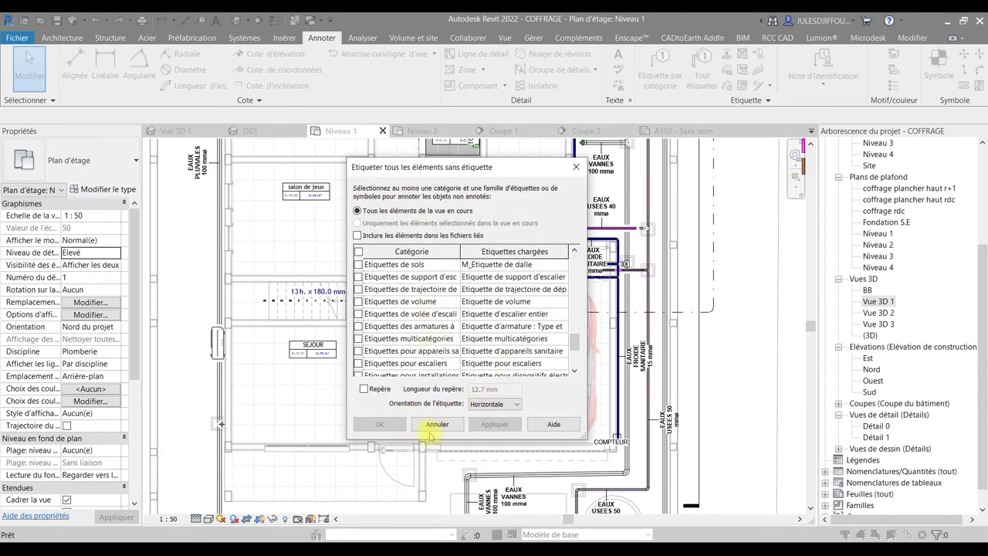
key(Escape)
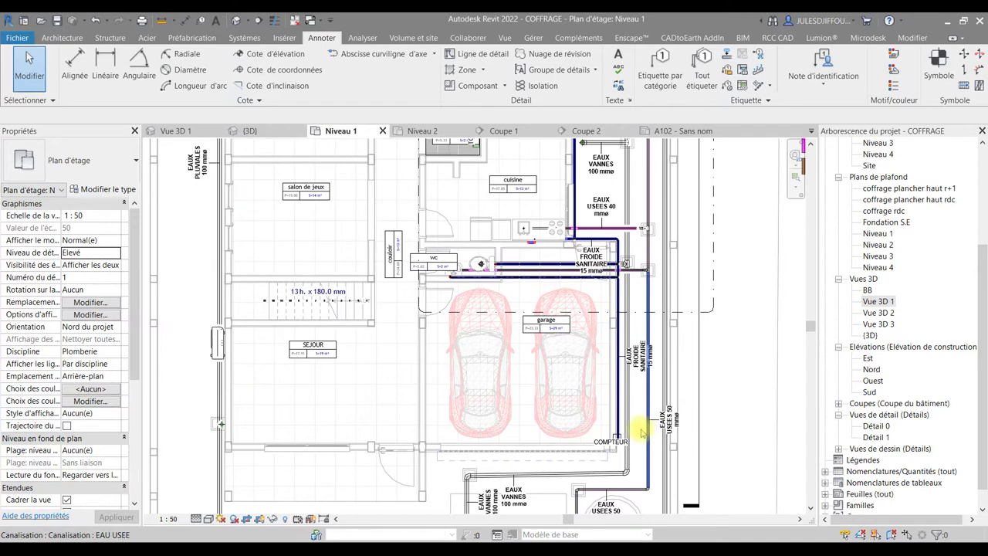
Zoom out on Niveau 1 and switch to the Niveau 2 floor plan
middle_drag(665, 366, 640, 408)
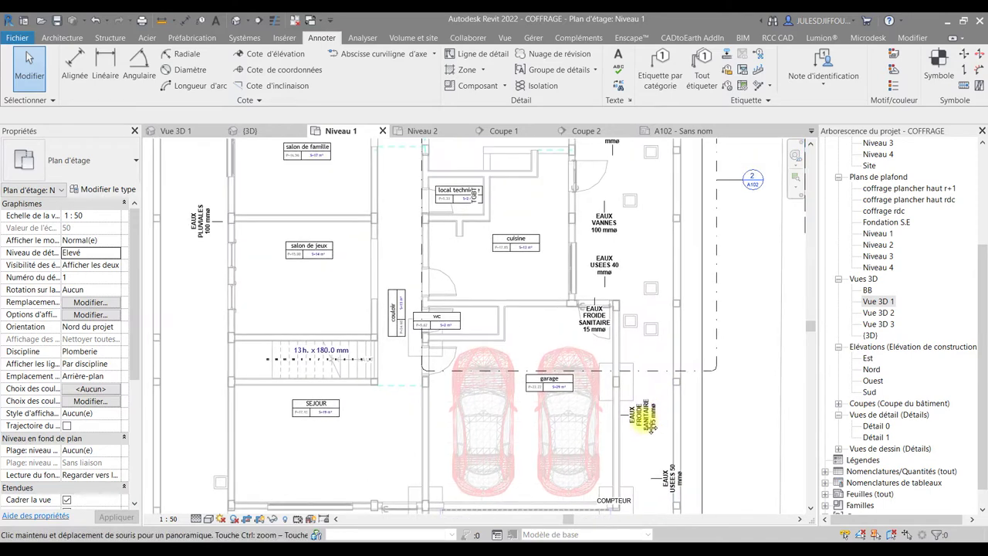
scroll(608, 279, up, 1)
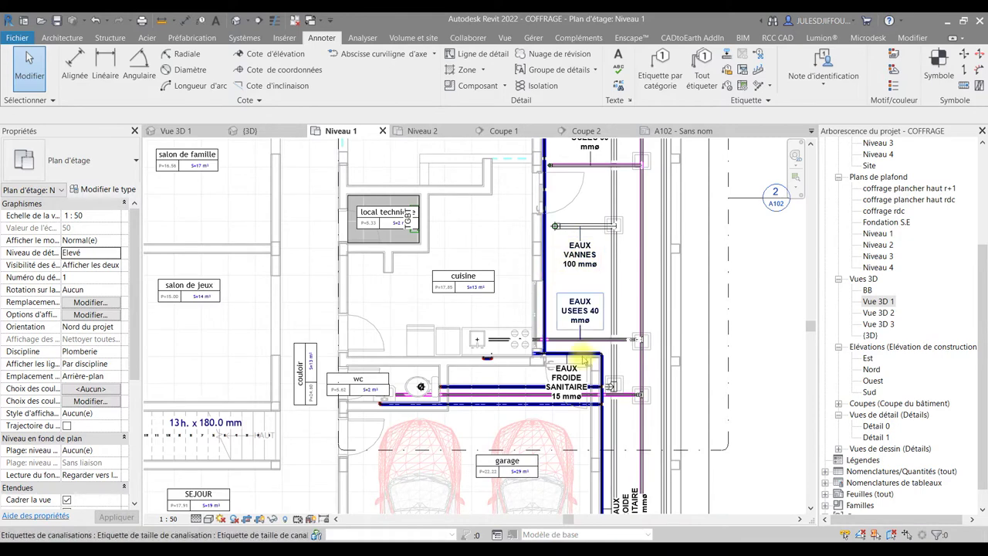
scroll(599, 291, down, 2)
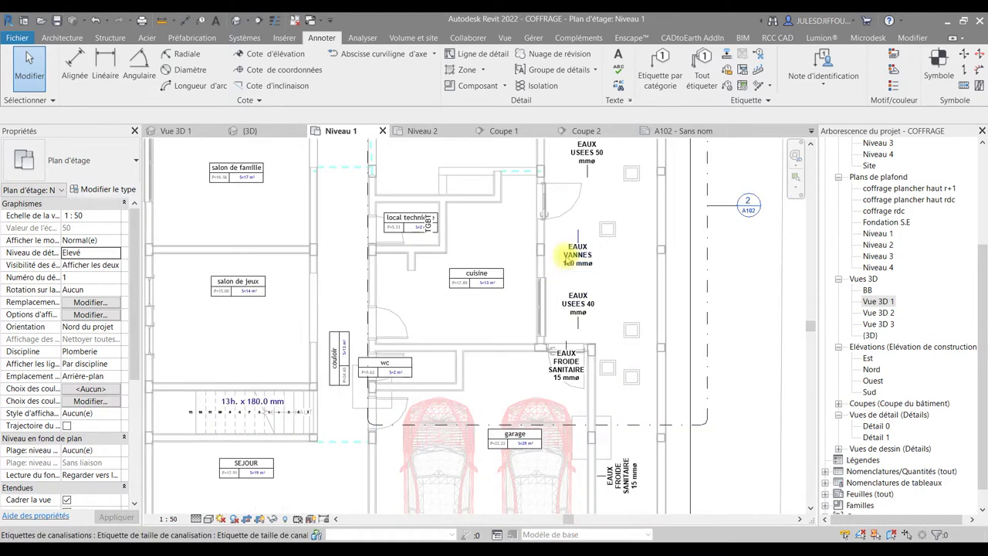
scroll(568, 248, down, 2)
click(430, 132)
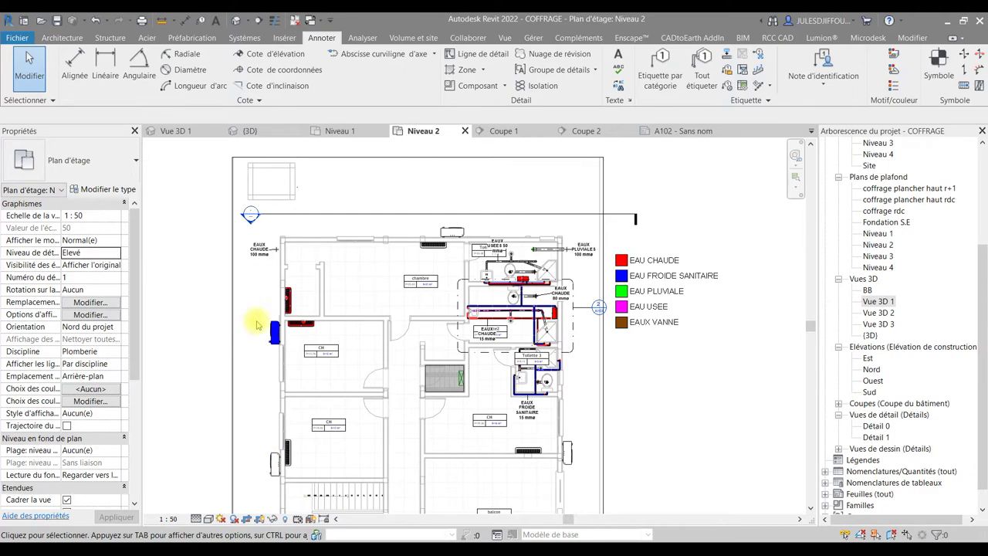
Change the top-left EAUX CHAUDE pipe on Niveau 2 to the EAU PLUVIALE pipe type
scroll(258, 265, up, 1)
scroll(263, 255, up, 2)
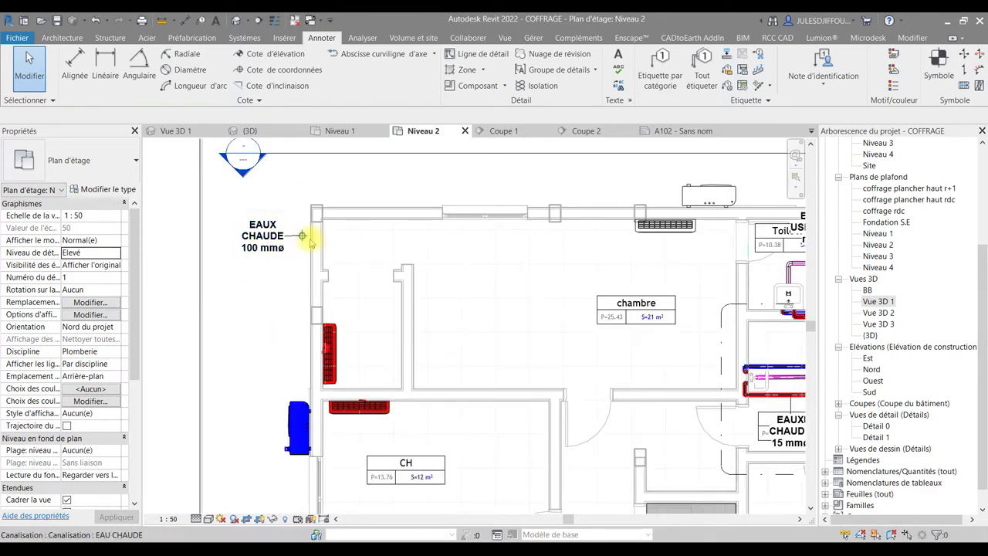
click(301, 237)
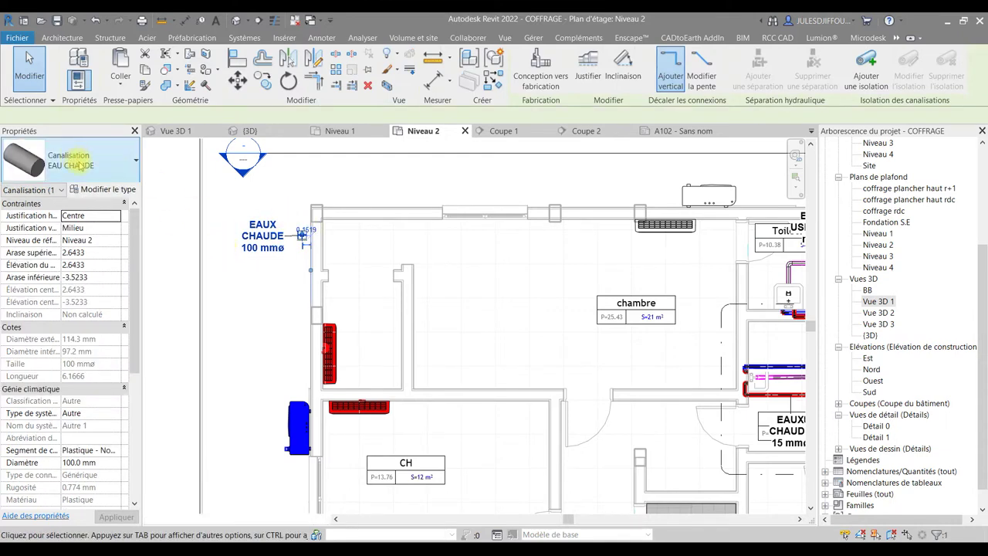
click(77, 164)
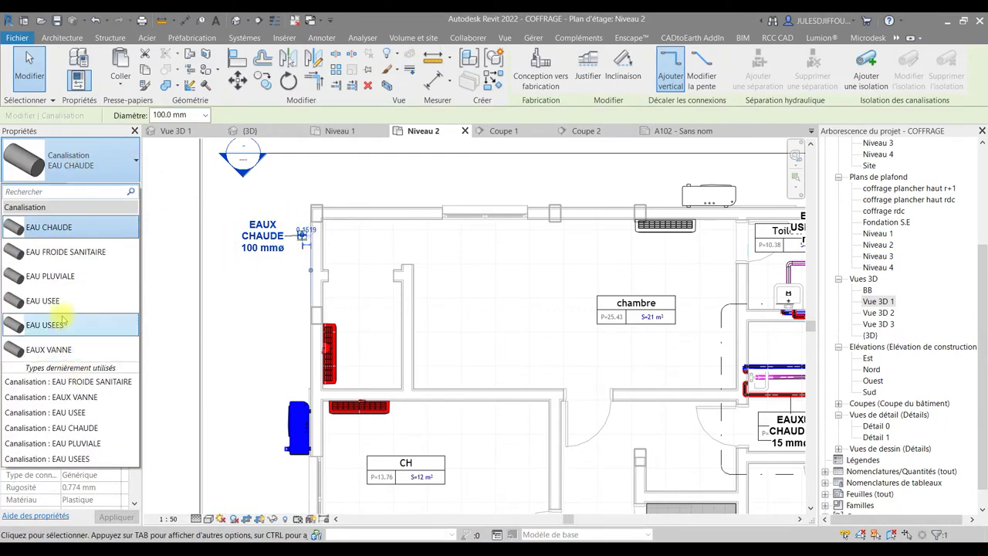
click(66, 284)
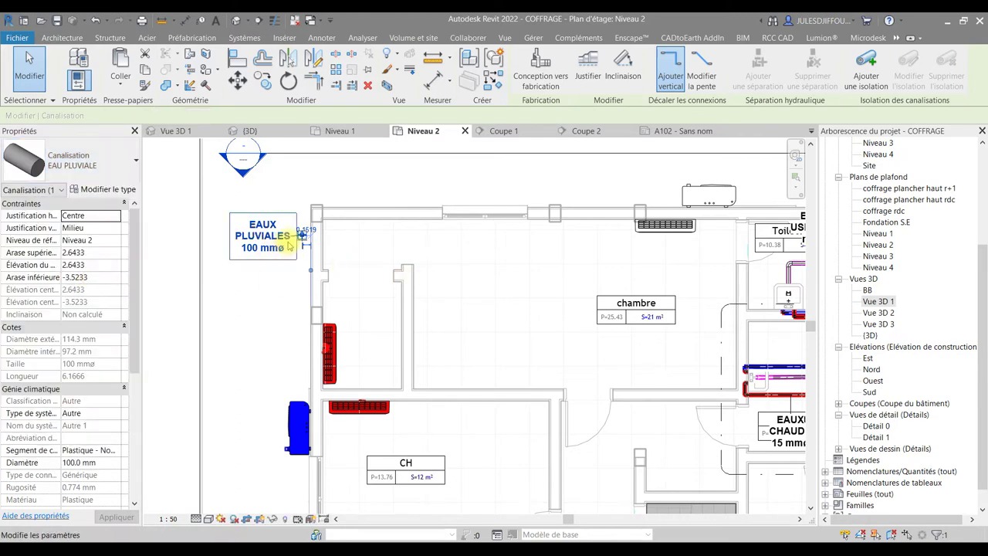
key(Escape)
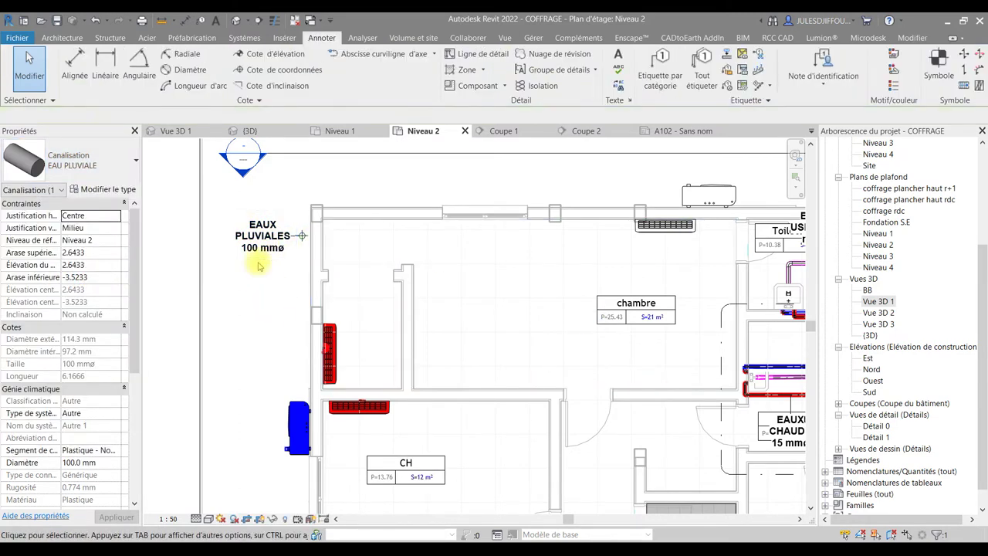
scroll(259, 267, down, 1)
scroll(260, 266, down, 2)
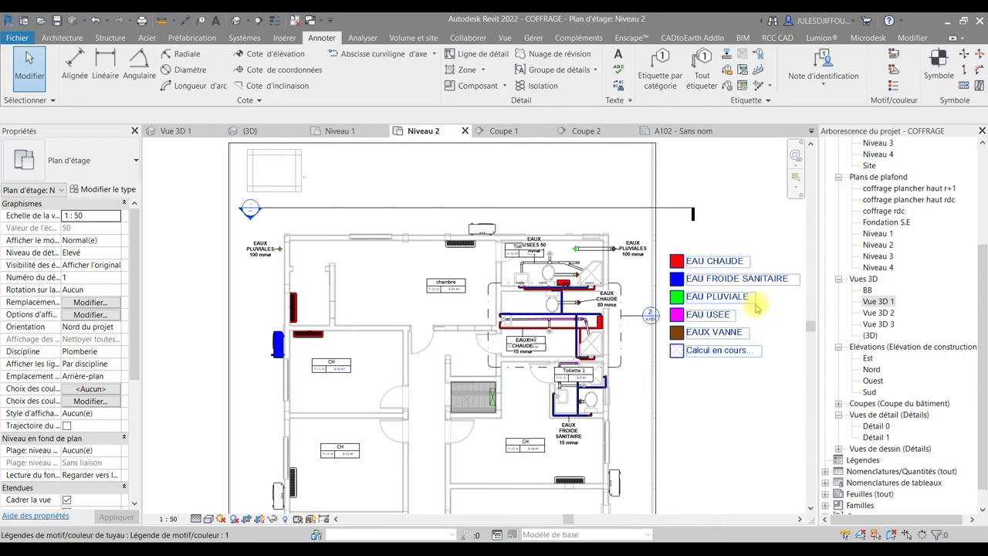
middle_drag(698, 361, 636, 348)
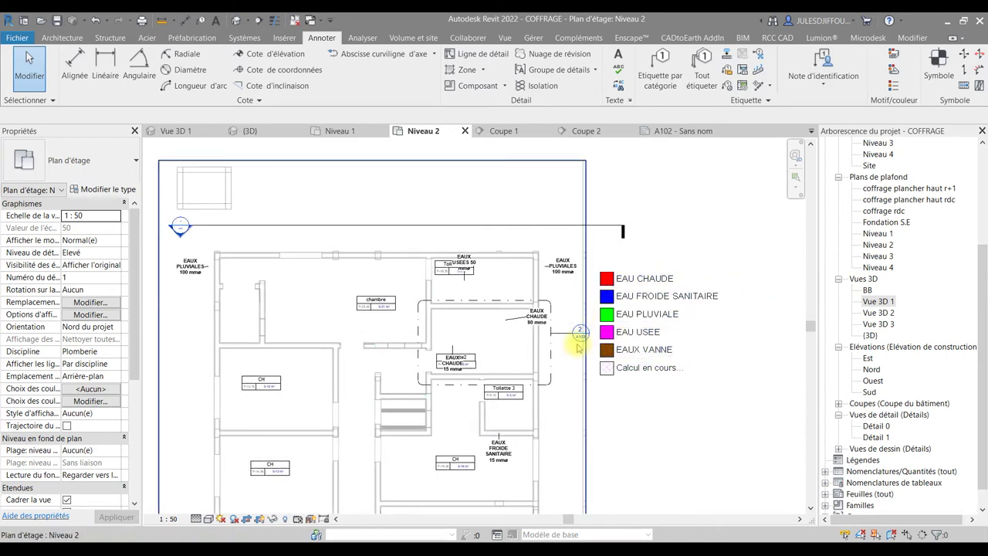
scroll(579, 345, up, 1)
scroll(579, 345, up, 2)
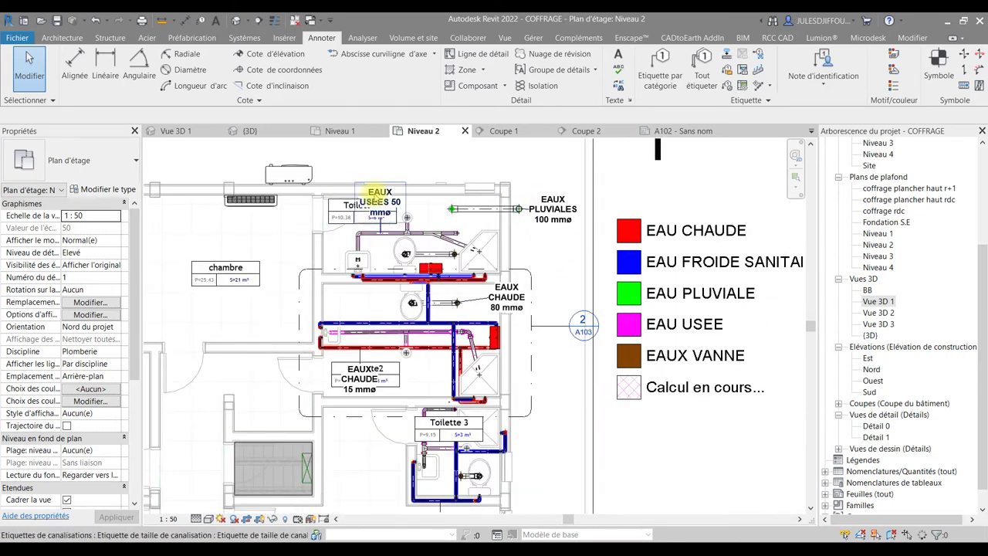
middle_drag(473, 374, 498, 300)
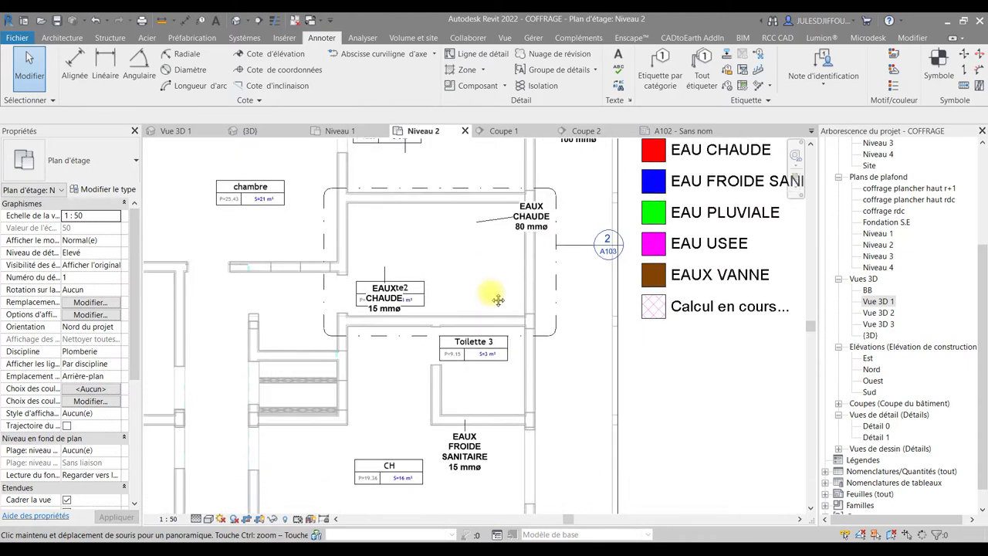
middle_drag(551, 327, 573, 361)
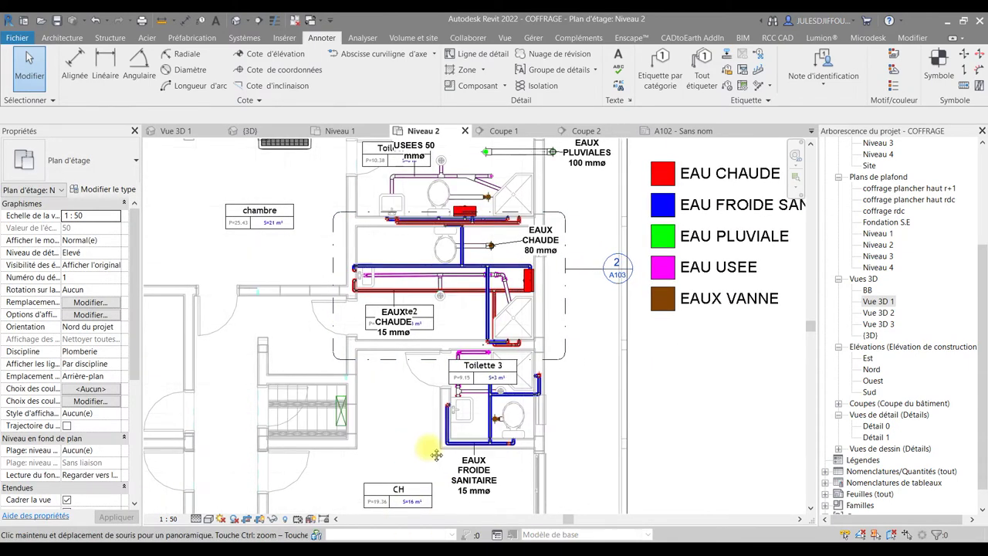
middle_drag(331, 222, 351, 218)
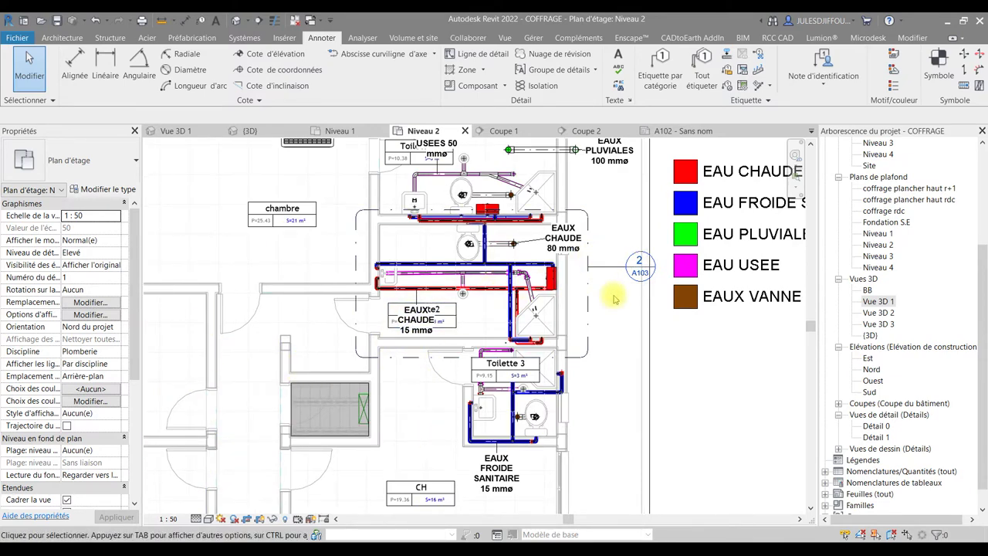
scroll(610, 309, up, 1)
scroll(579, 325, up, 1)
scroll(502, 355, up, 1)
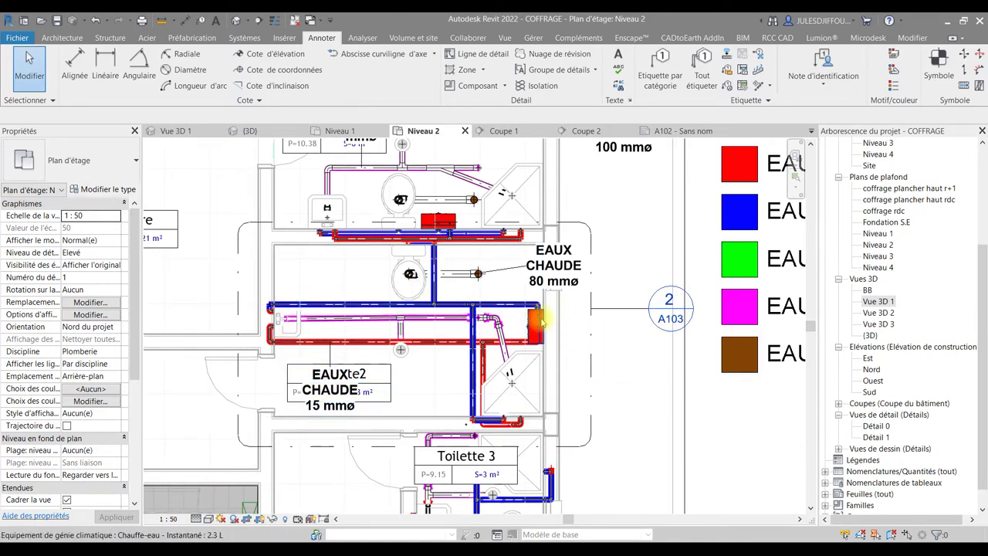
click(564, 331)
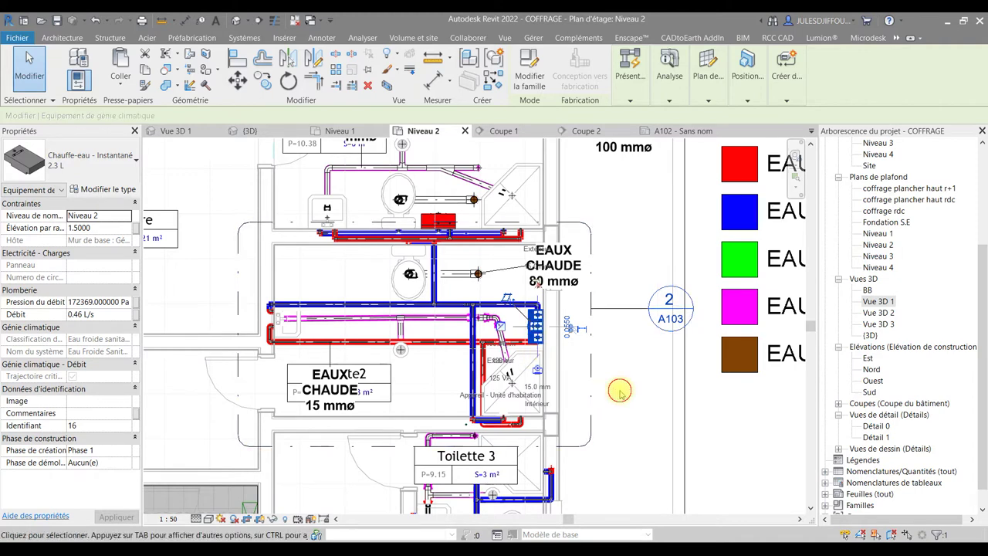
key(Escape)
middle_drag(618, 337, 613, 429)
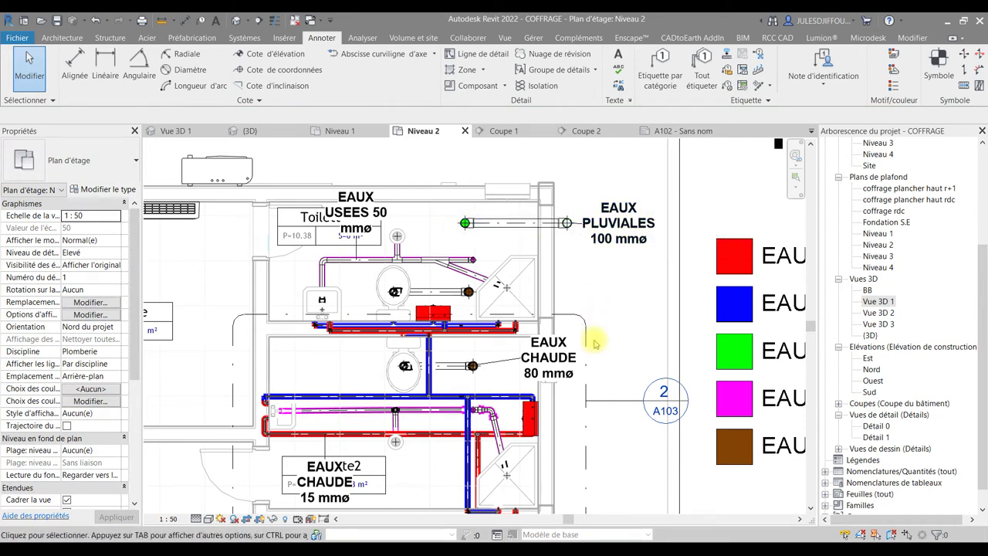
Zoom out and re-centre the Niveau 2 view on the plumbing area
scroll(601, 354, down, 1)
scroll(624, 207, down, 2)
scroll(631, 199, down, 1)
scroll(632, 203, down, 1)
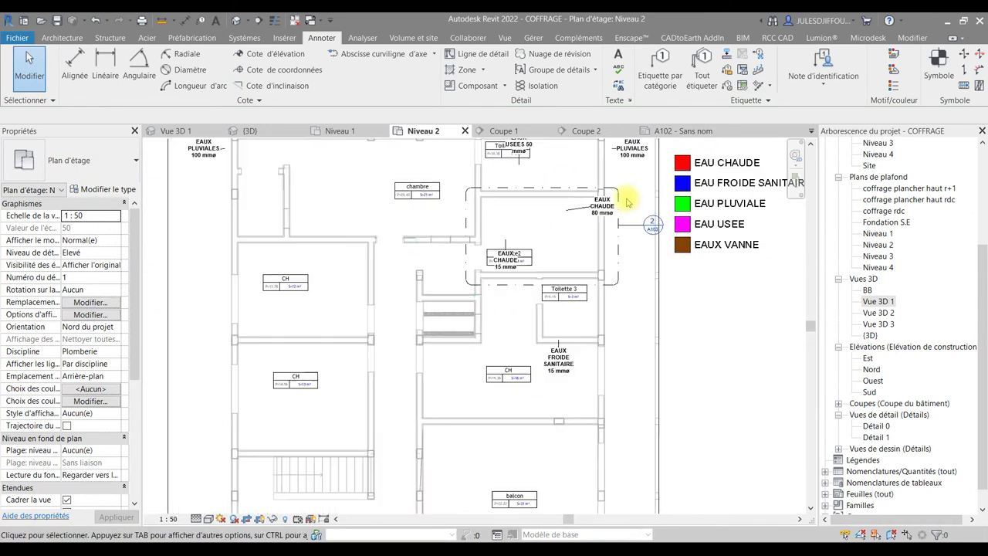
scroll(633, 214, down, 1)
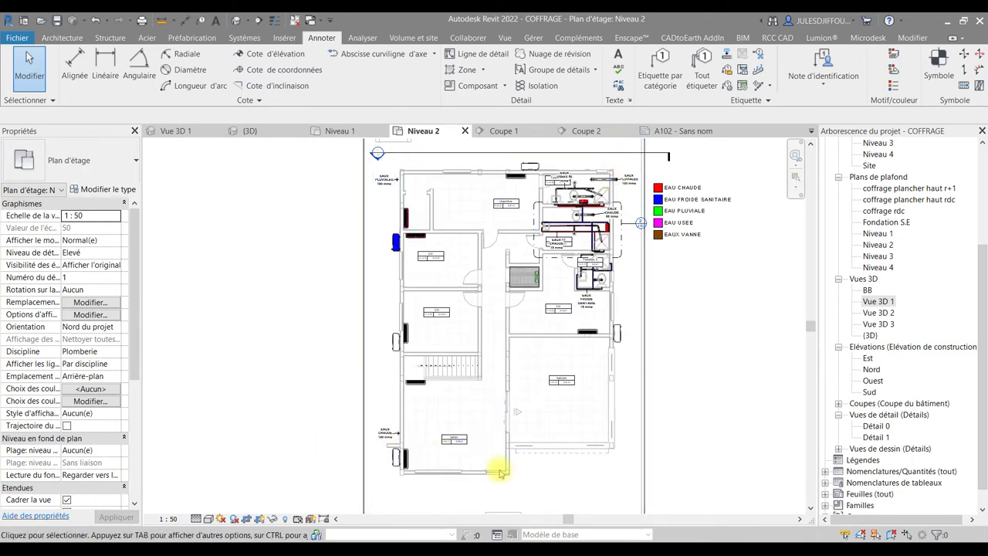
scroll(610, 255, up, 1)
scroll(644, 270, up, 2)
middle_drag(644, 271, 641, 368)
scroll(640, 369, up, 2)
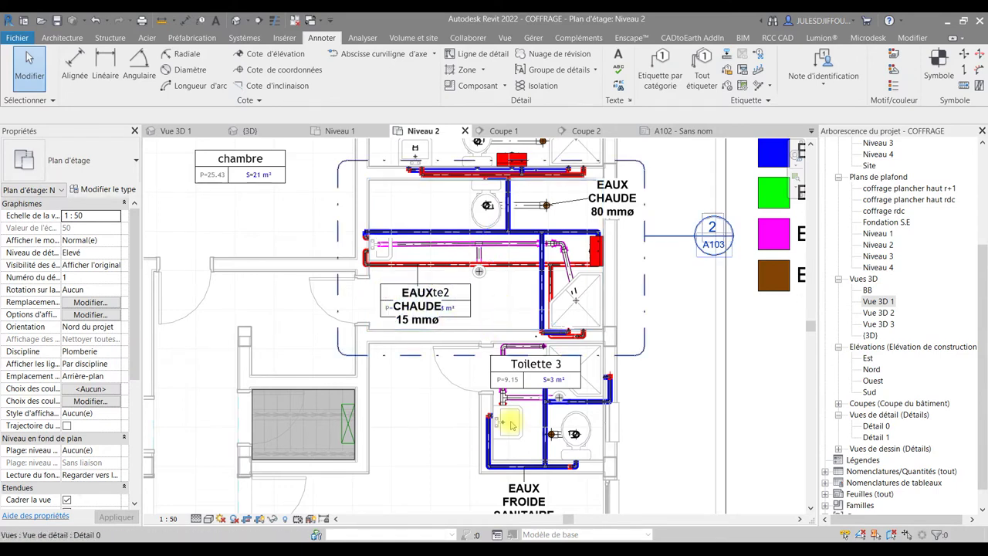
Pan across the bathroom pipes and the upper and lower rooms of the plan
middle_drag(530, 447, 514, 367)
middle_drag(661, 221, 710, 426)
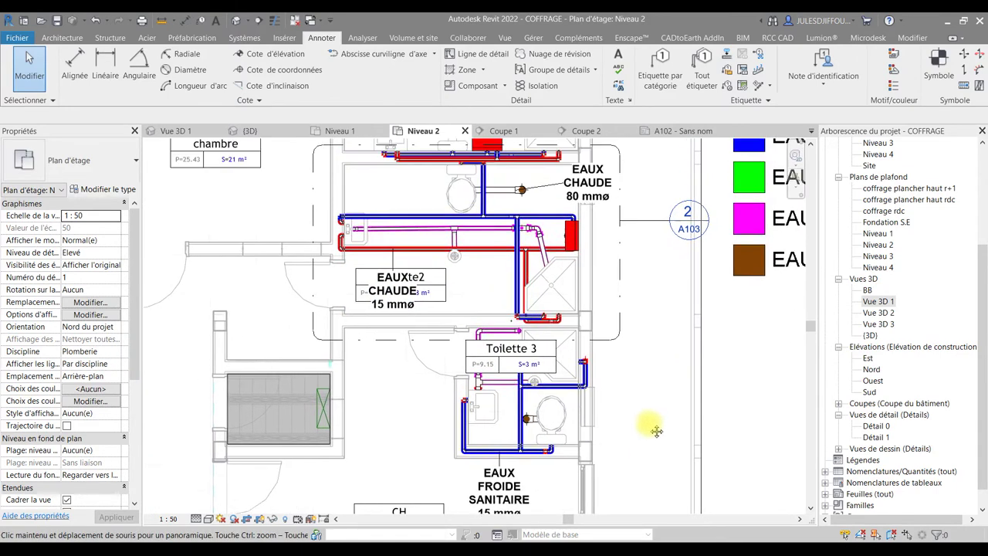
middle_drag(634, 372, 599, 273)
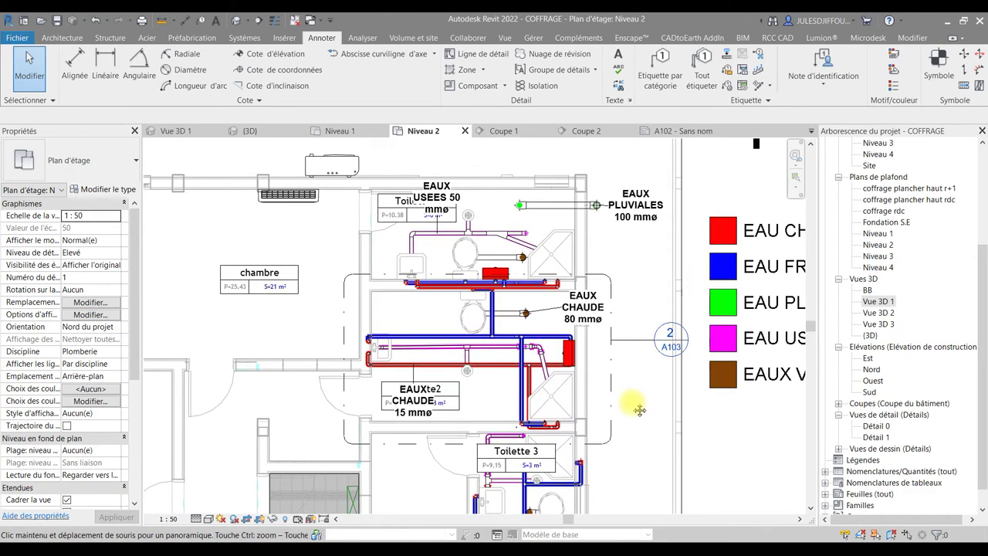
scroll(513, 404, down, 4)
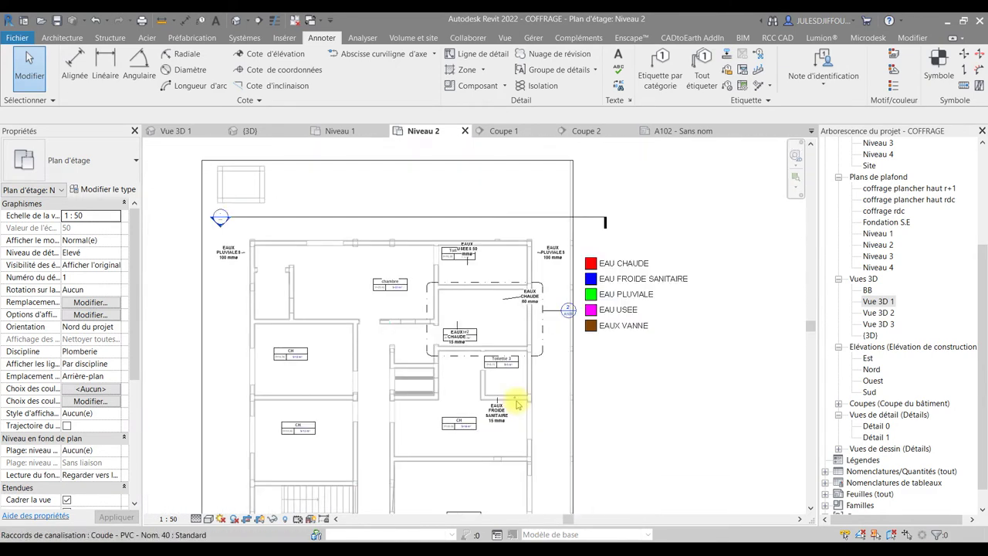
middle_drag(483, 436, 494, 309)
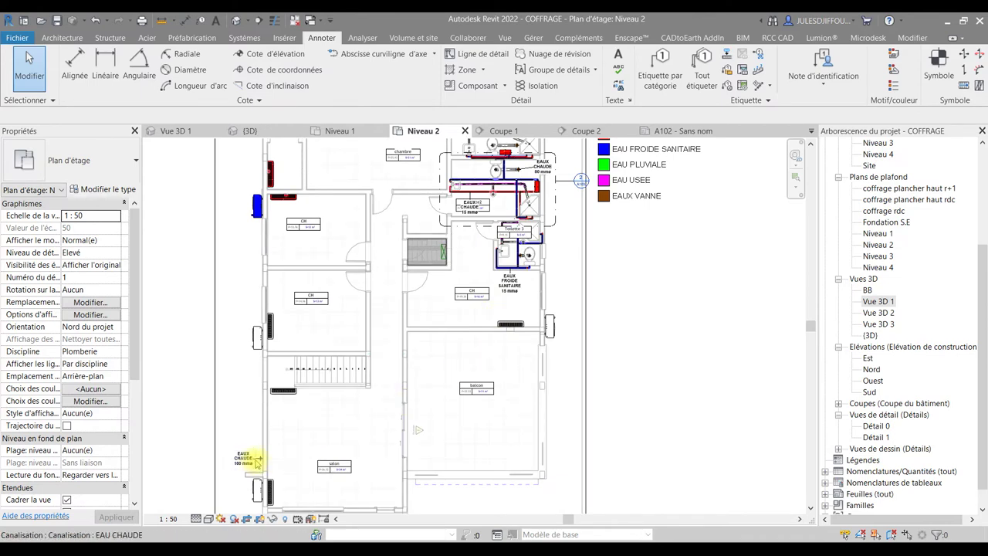
scroll(524, 195, up, 3)
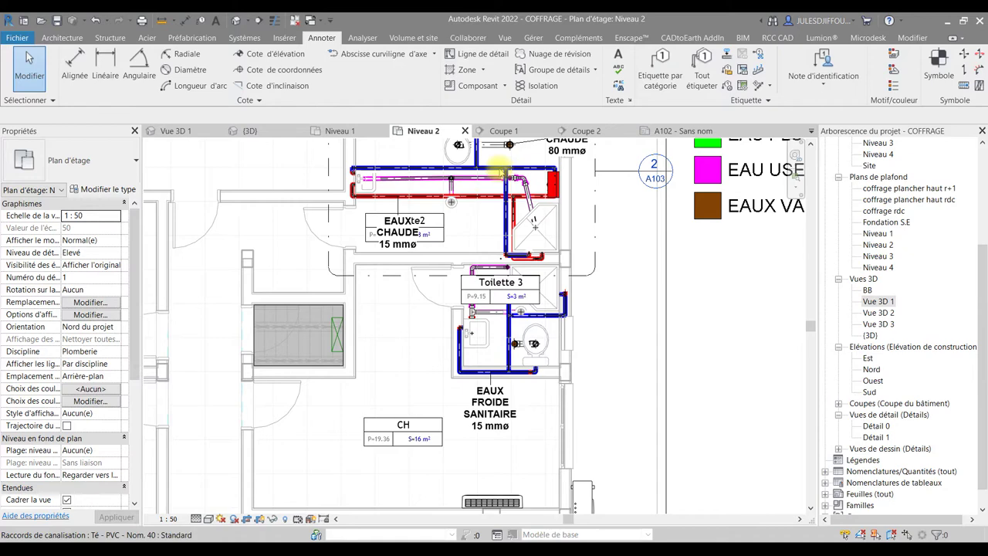
scroll(503, 179, up, 1)
Check the EAUX CHAUDE pipe tags near Toilette 3, then frame the full plan and legend
middle_drag(478, 188, 491, 266)
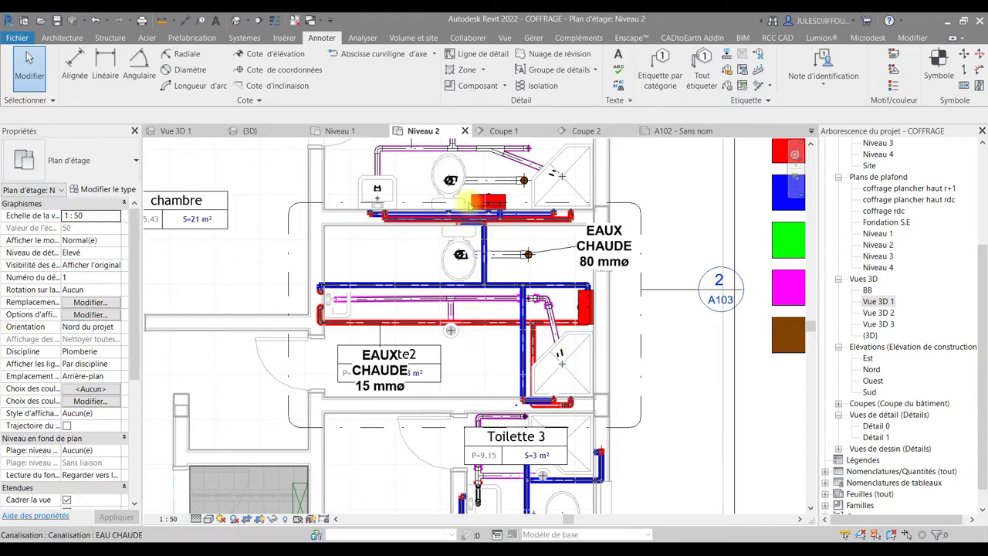
middle_drag(540, 286, 494, 247)
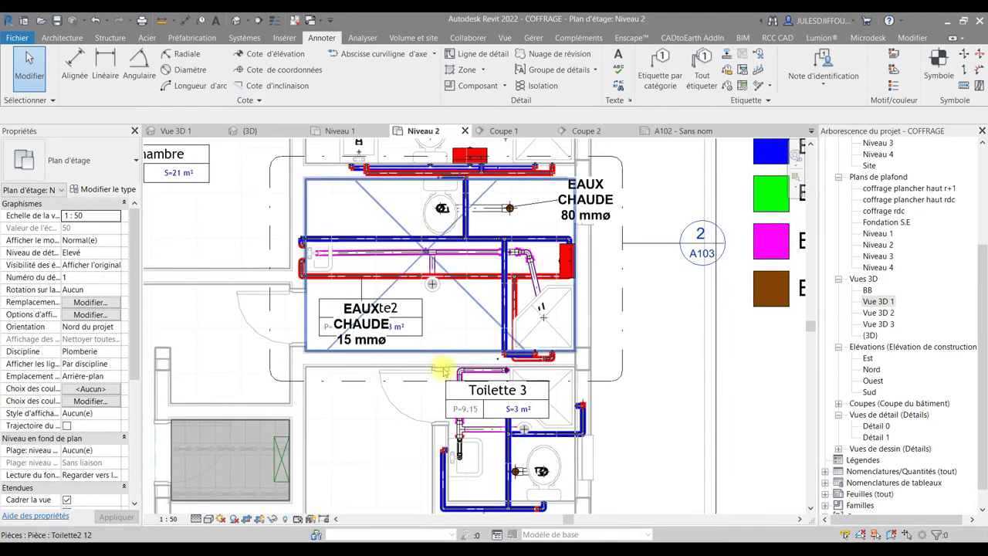
scroll(463, 432, up, 2)
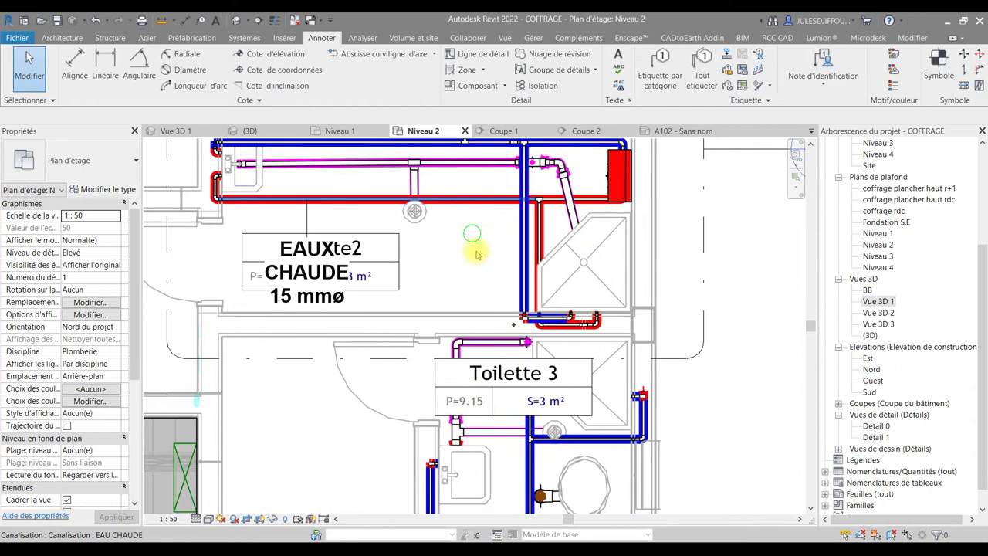
middle_drag(415, 211, 430, 289)
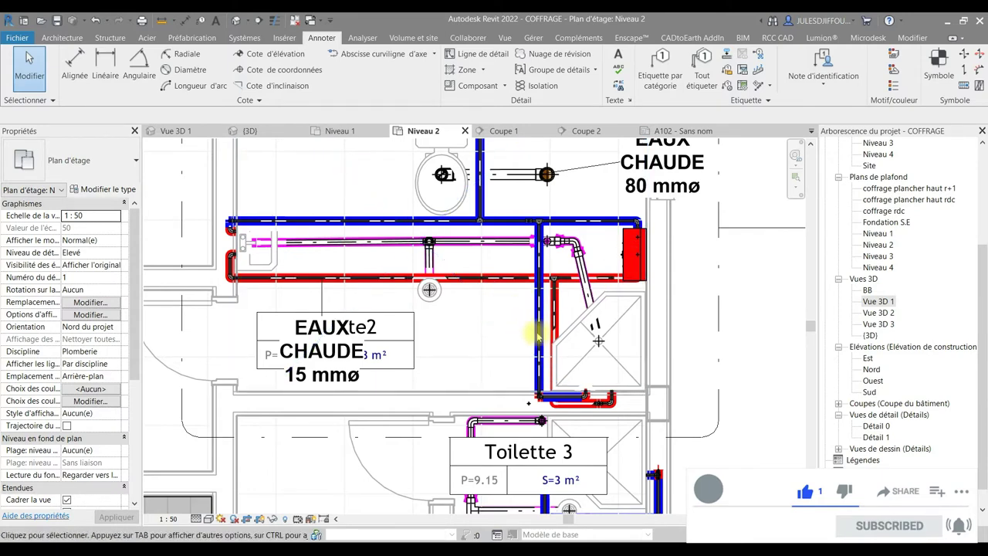
scroll(540, 332, down, 2)
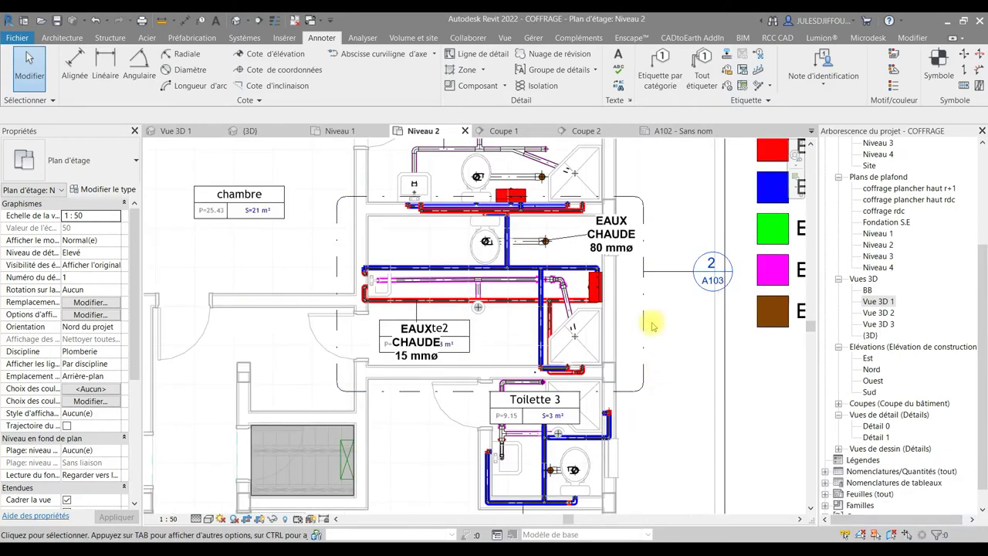
scroll(652, 324, down, 2)
scroll(578, 335, down, 2)
middle_drag(578, 335, 535, 335)
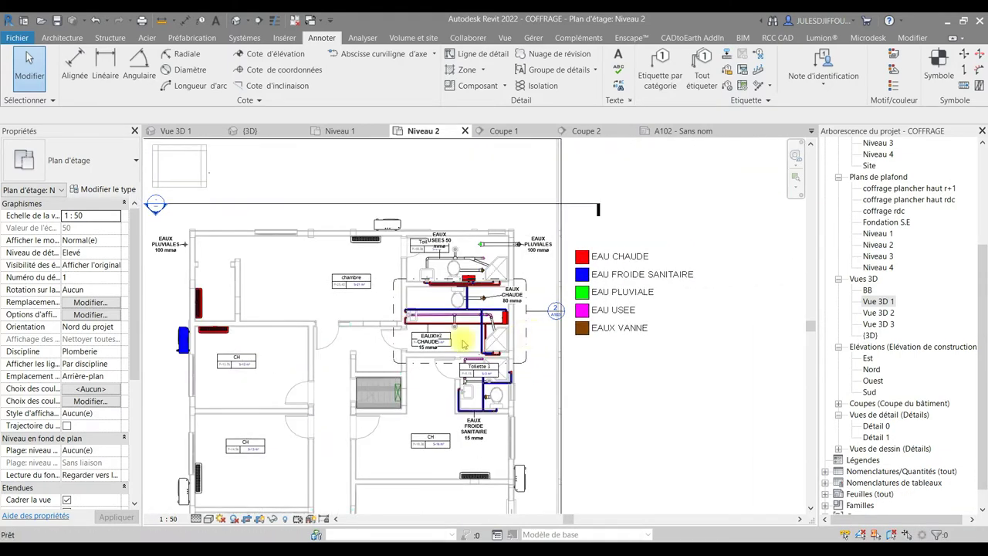
scroll(464, 343, up, 1)
scroll(459, 335, up, 1)
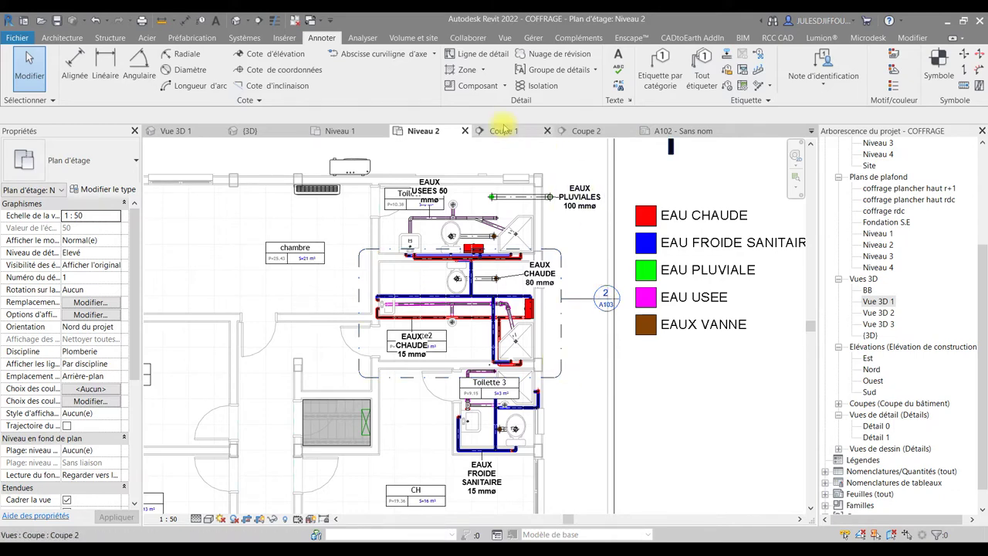
Open section Coupe 1, zoom in and check its Detail Level options
click(503, 131)
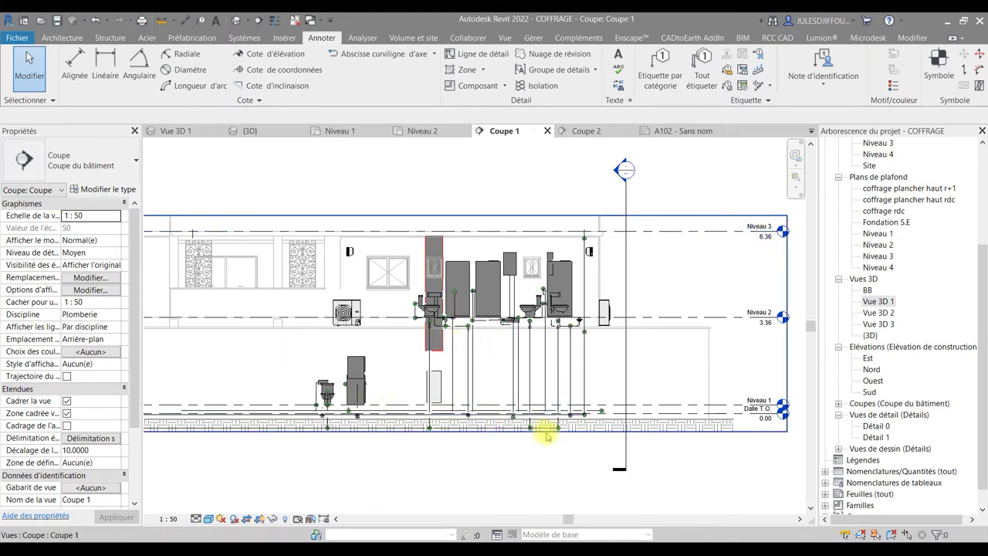
scroll(451, 396, up, 1)
scroll(529, 360, up, 1)
scroll(490, 371, up, 1)
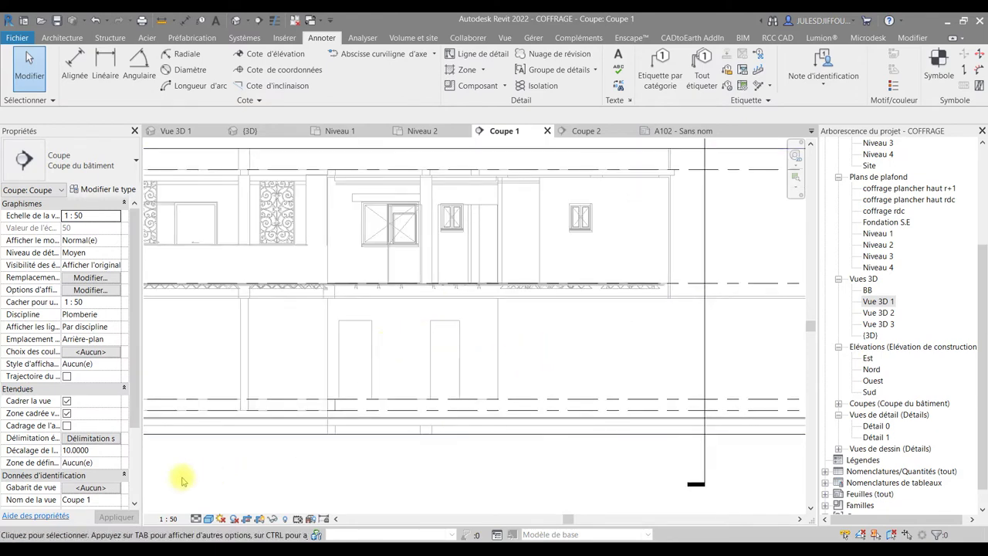
click(196, 519)
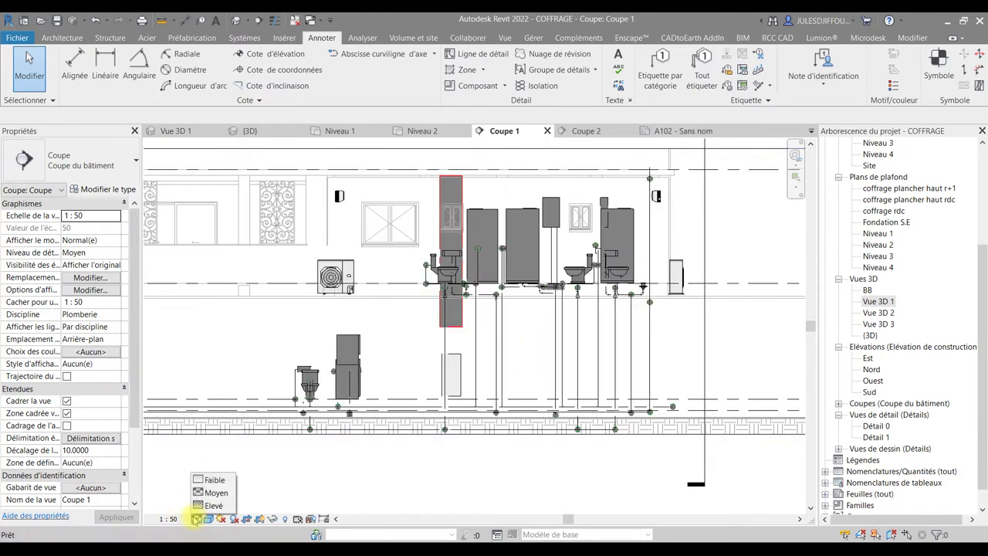
click(536, 467)
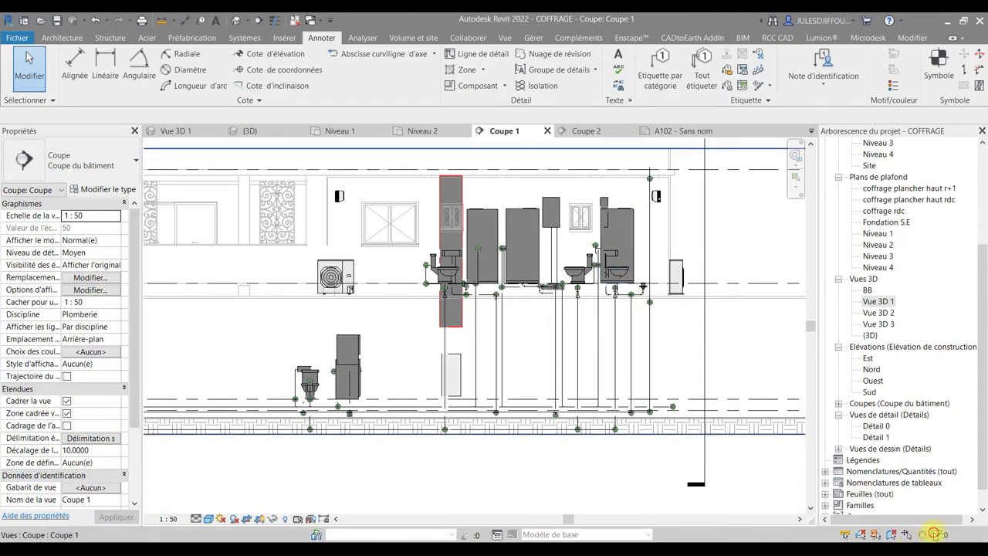
Inspect a reducer fitting and the toilet drain connections, then switch to Coupe 2
click(576, 292)
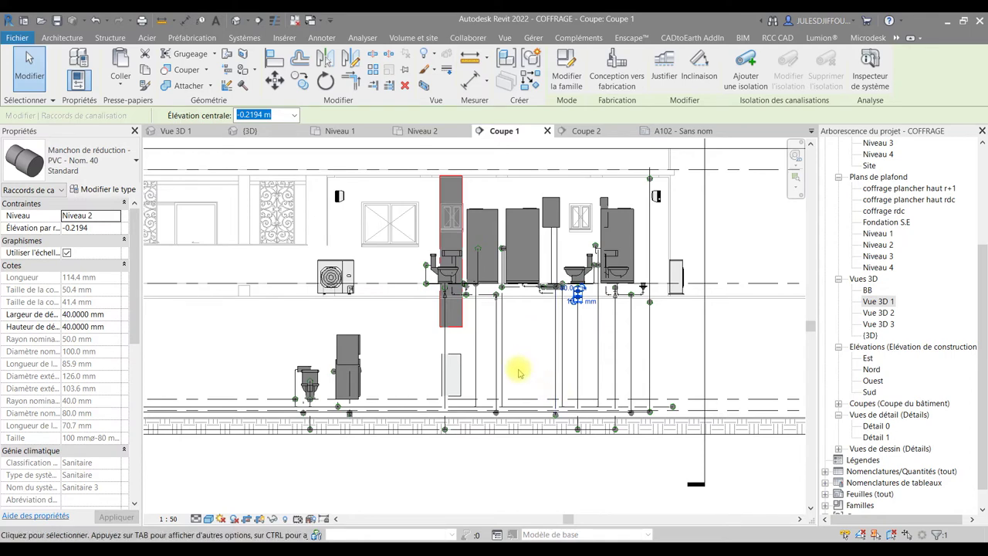
key(Escape)
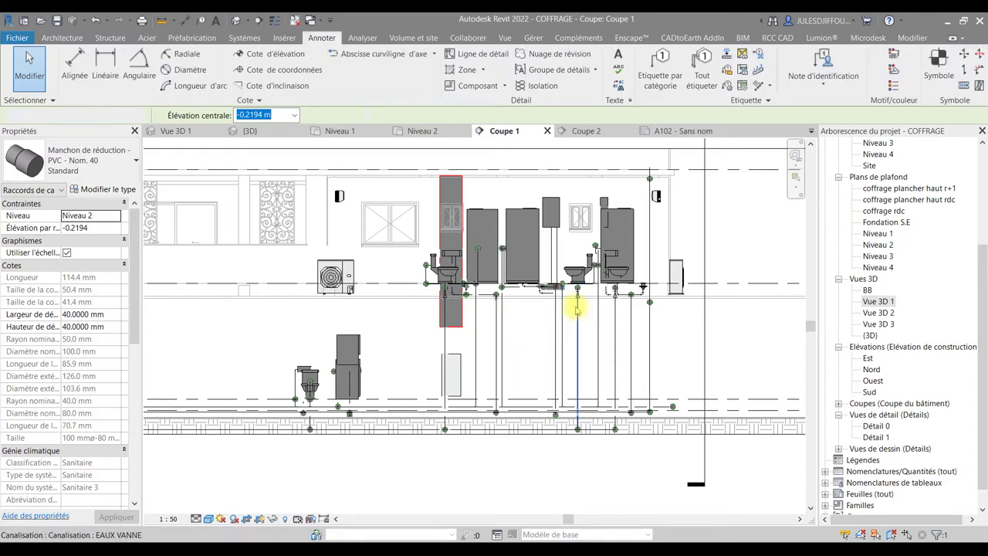
scroll(569, 299, up, 3)
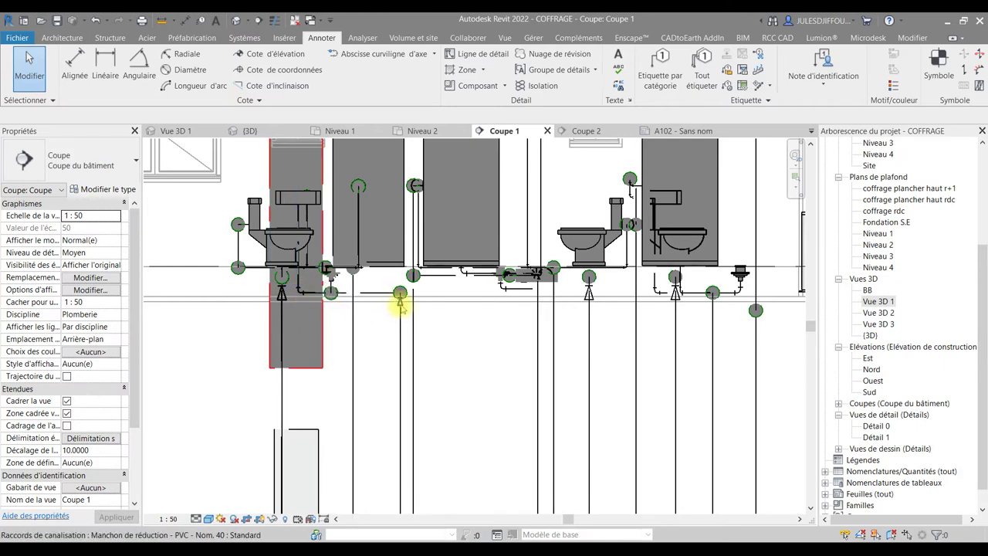
middle_drag(563, 353, 452, 379)
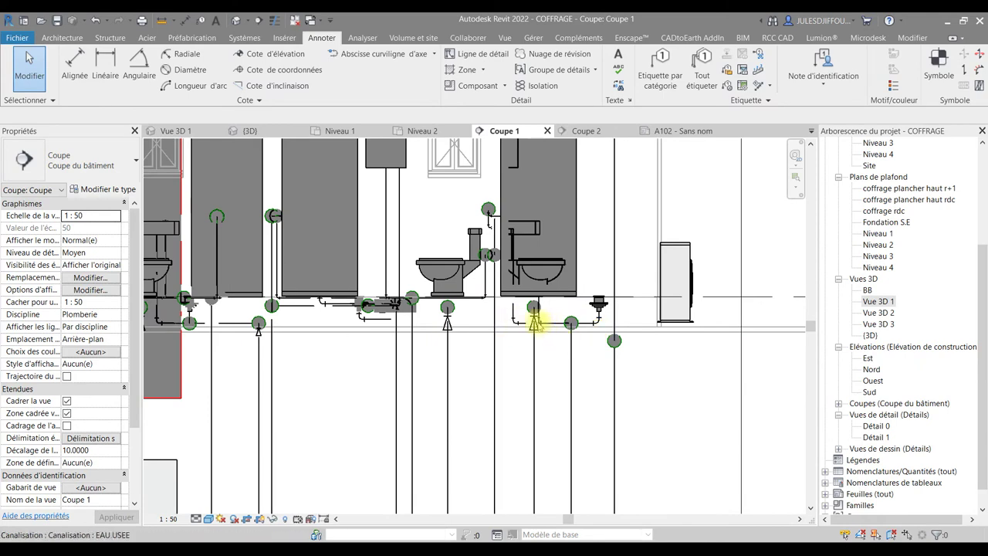
scroll(472, 325, down, 1)
scroll(472, 326, down, 3)
scroll(551, 353, up, 2)
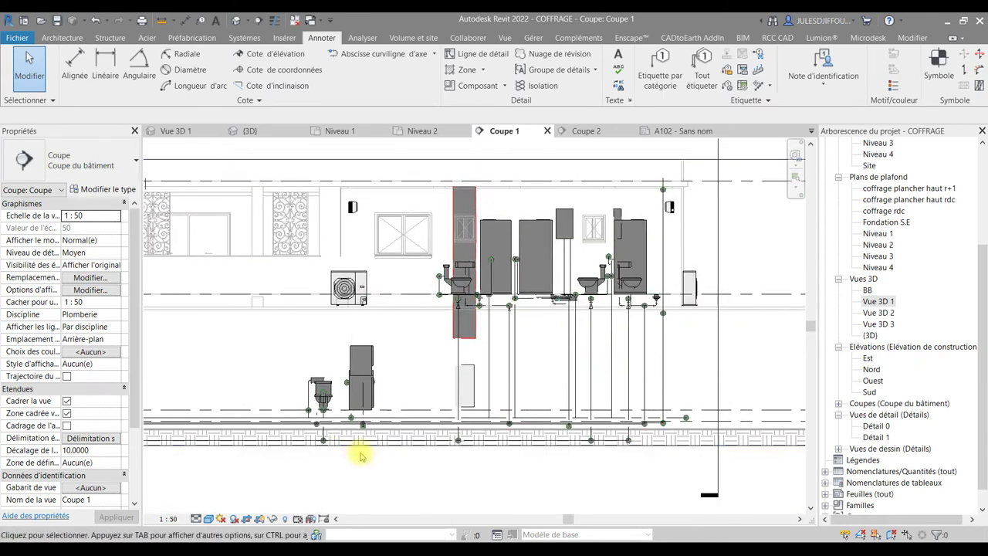
click(581, 133)
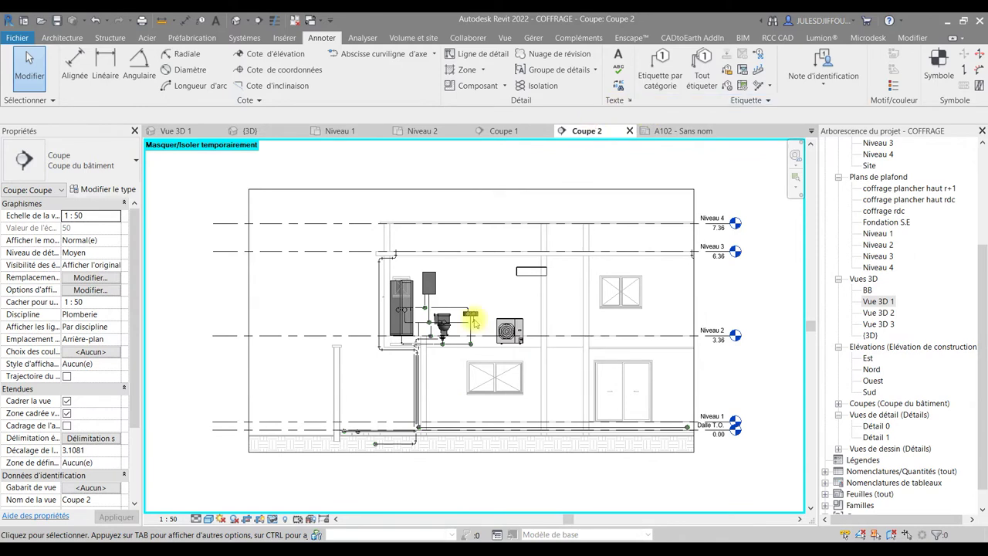
Zoom and pan across the Coupe 2 pipes, then switch to sheet A102
scroll(410, 361, up, 1)
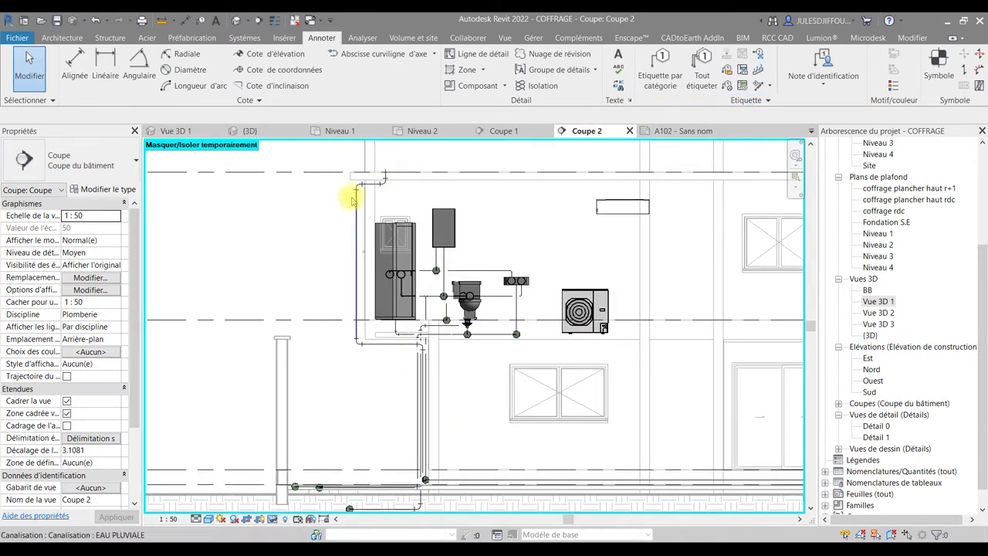
middle_drag(481, 415, 460, 372)
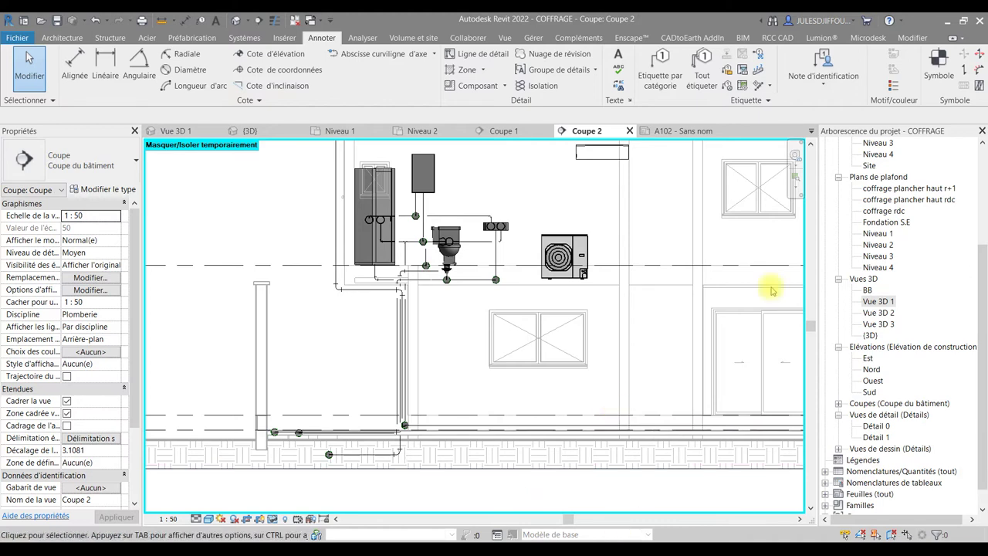
click(667, 133)
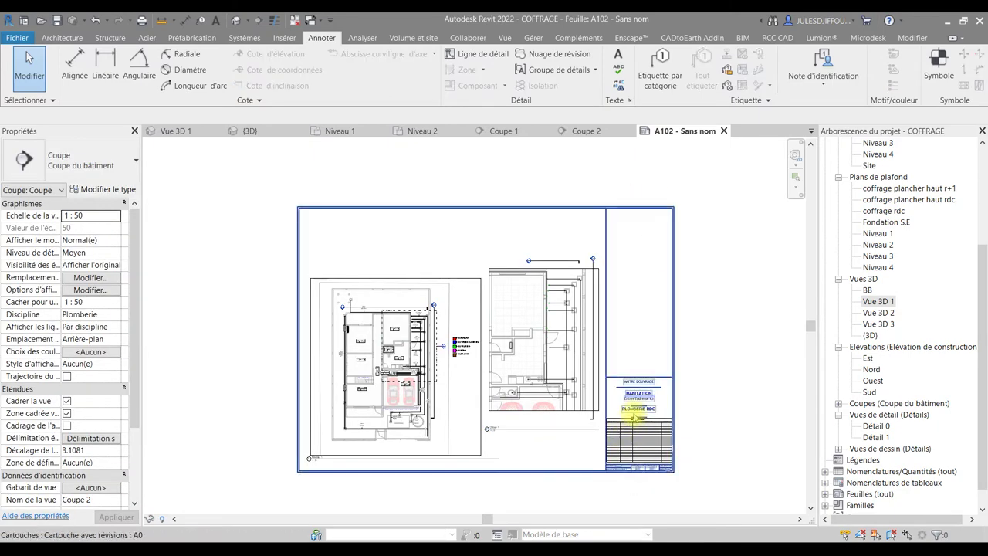
Zoom and shift sheet A102 to see both viewports, then return to Niveau 1
scroll(632, 407, up, 2)
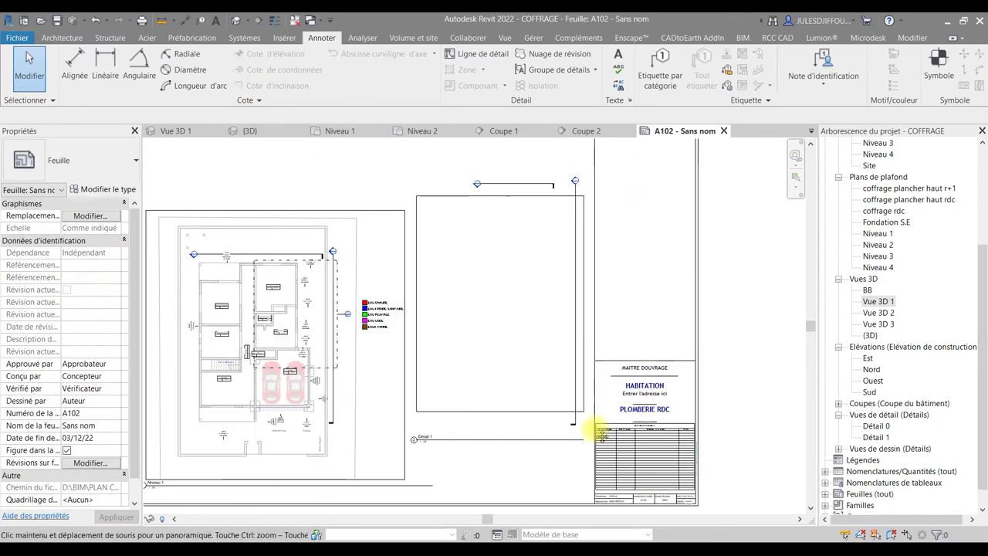
middle_drag(534, 421, 601, 429)
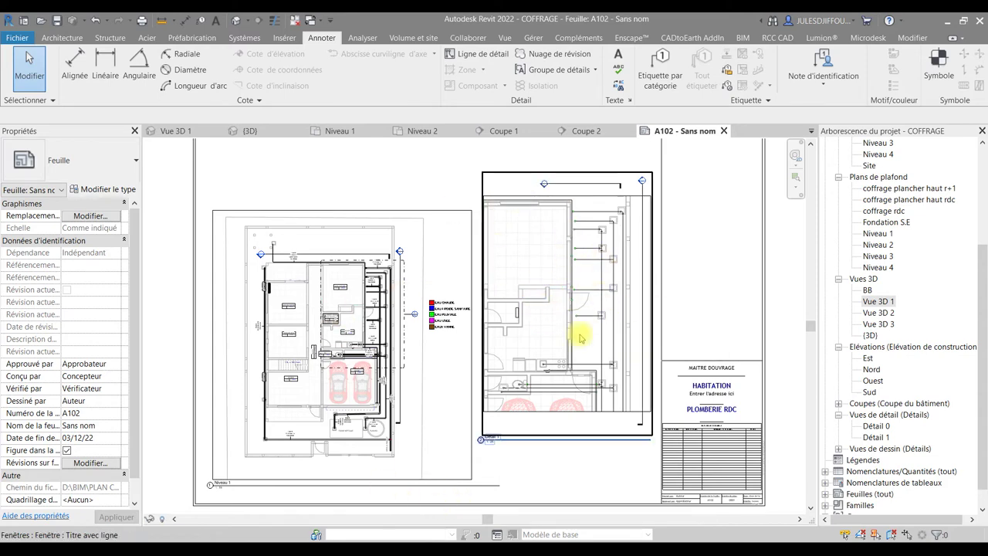
click(343, 132)
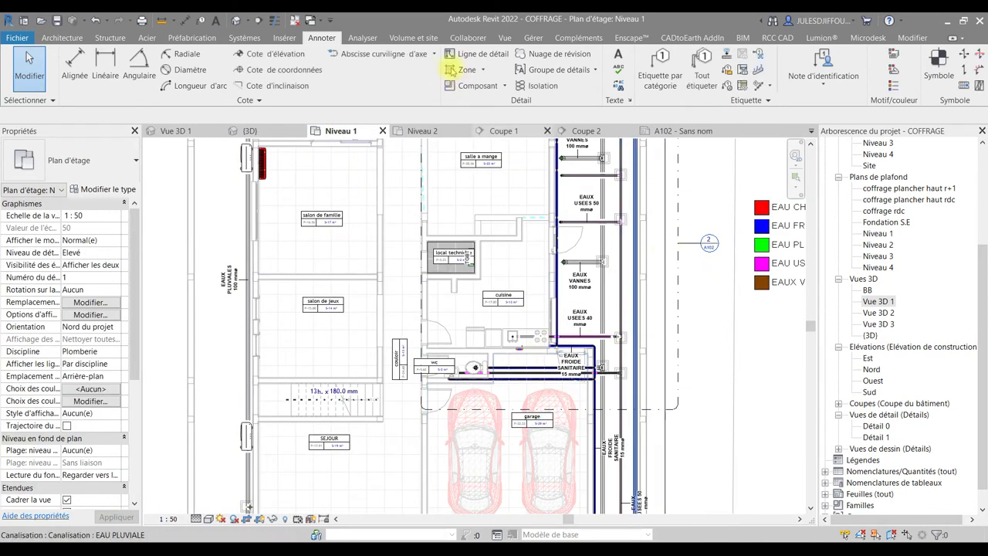
Start a rectangular callout around the Niveau 1 plumbing area, then cancel it unfinished
click(504, 37)
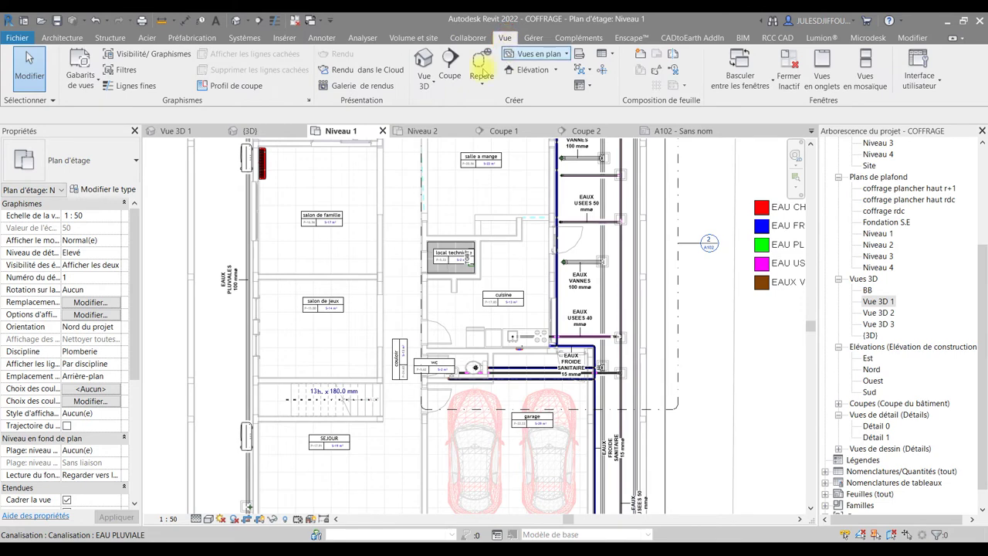
click(482, 77)
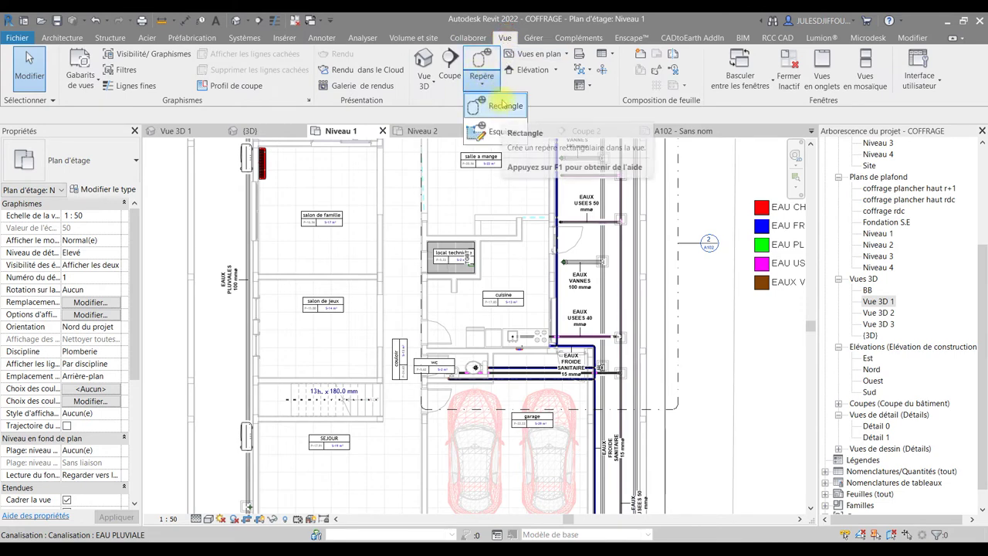
click(501, 106)
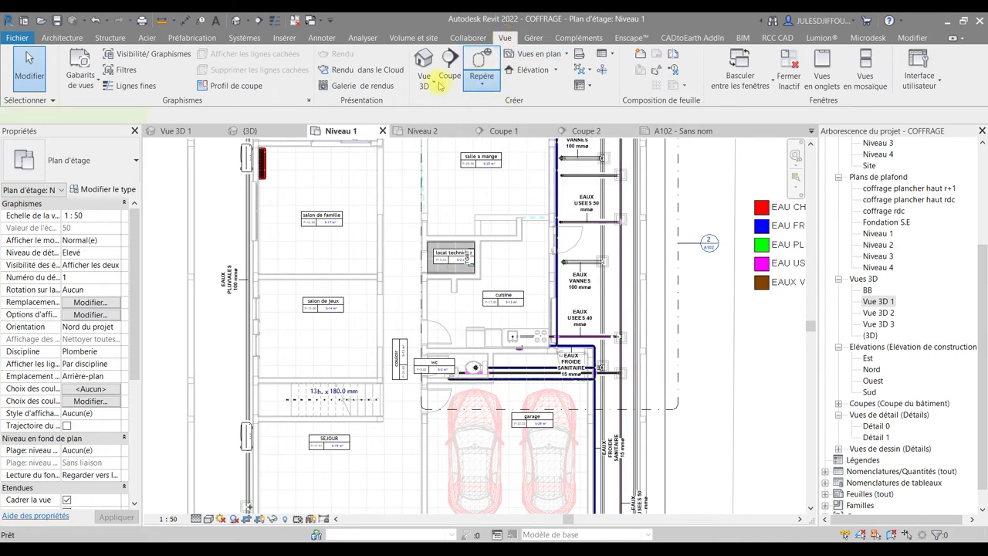
scroll(601, 301, down, 2)
middle_drag(600, 301, 569, 342)
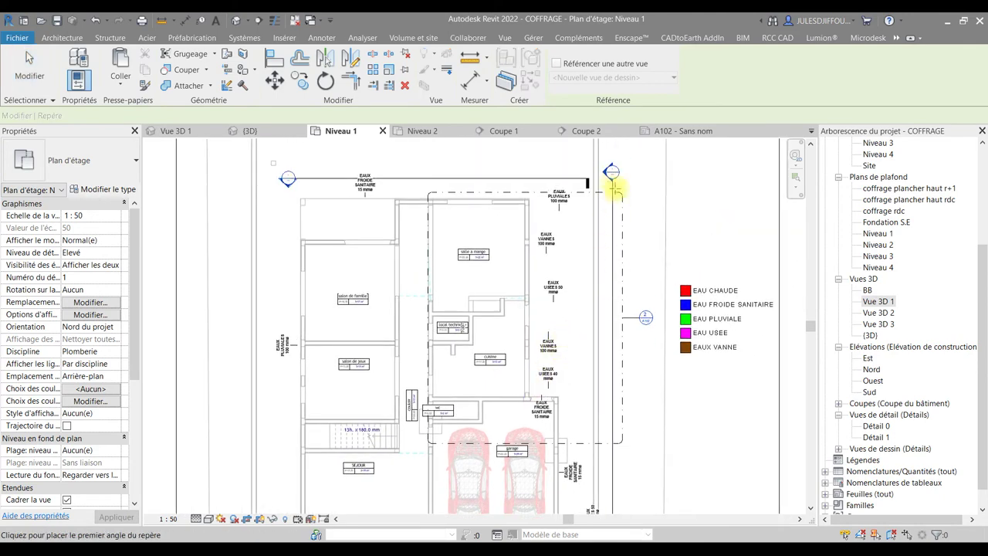
click(407, 171)
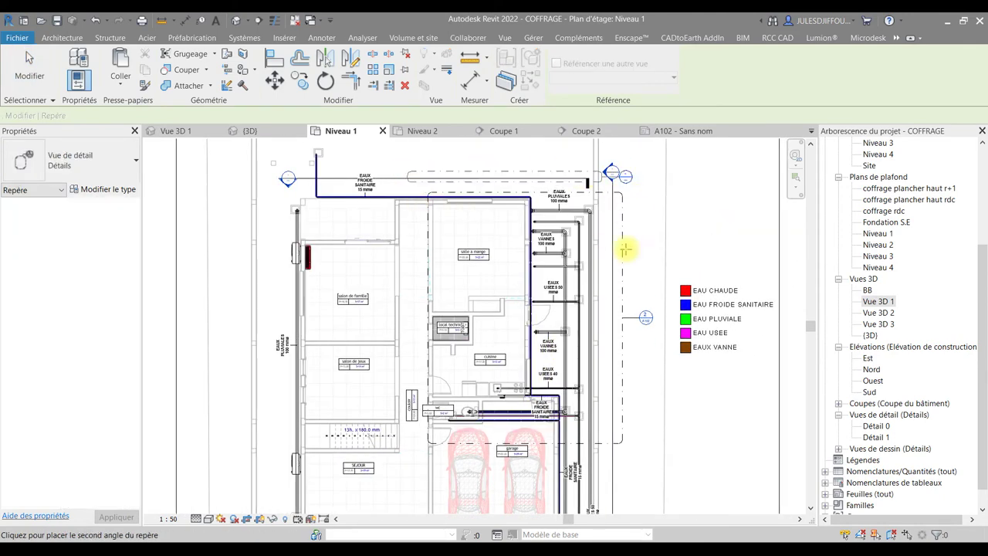
click(647, 444)
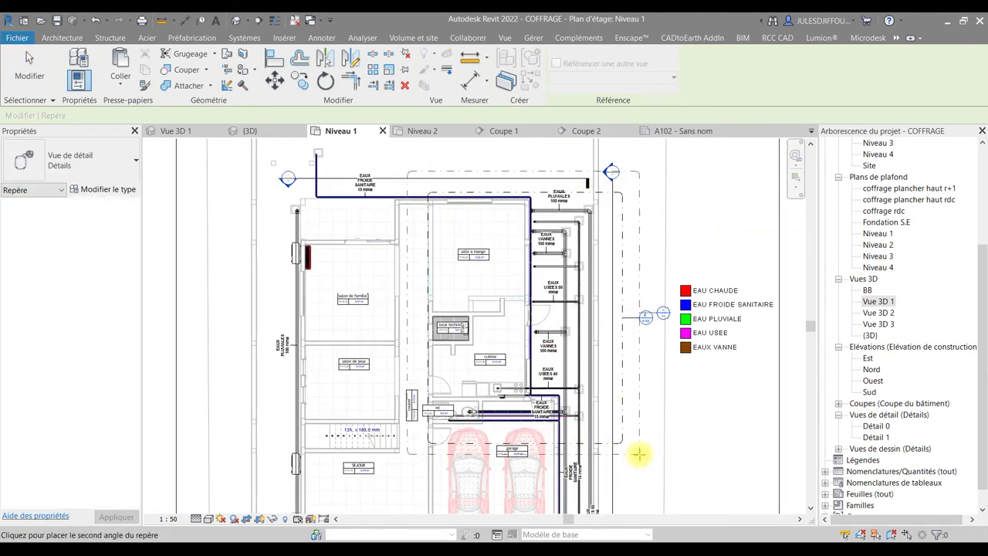
key(Escape)
key(Escape)
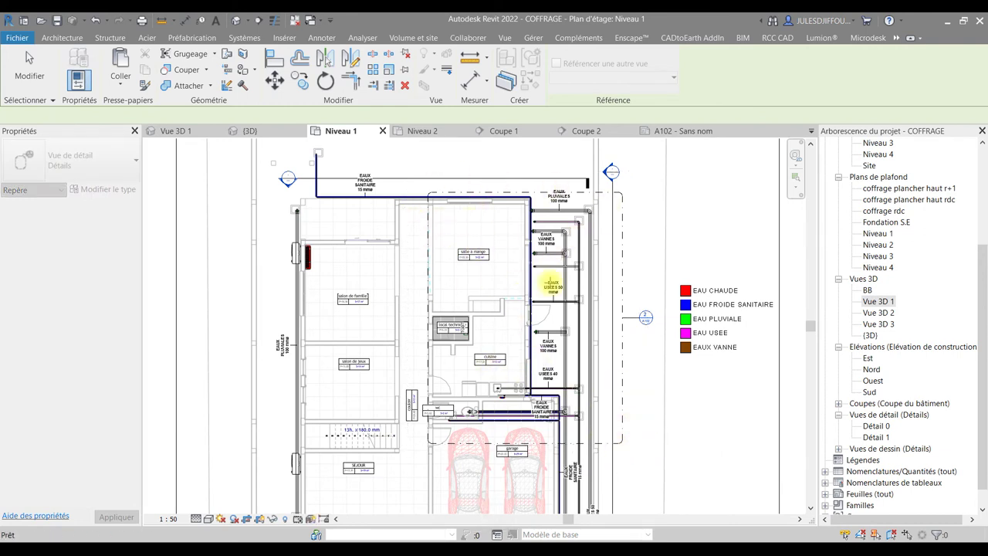
Restart and cancel the callout tool, then switch to the Niveau 2 floor plan
key(Return)
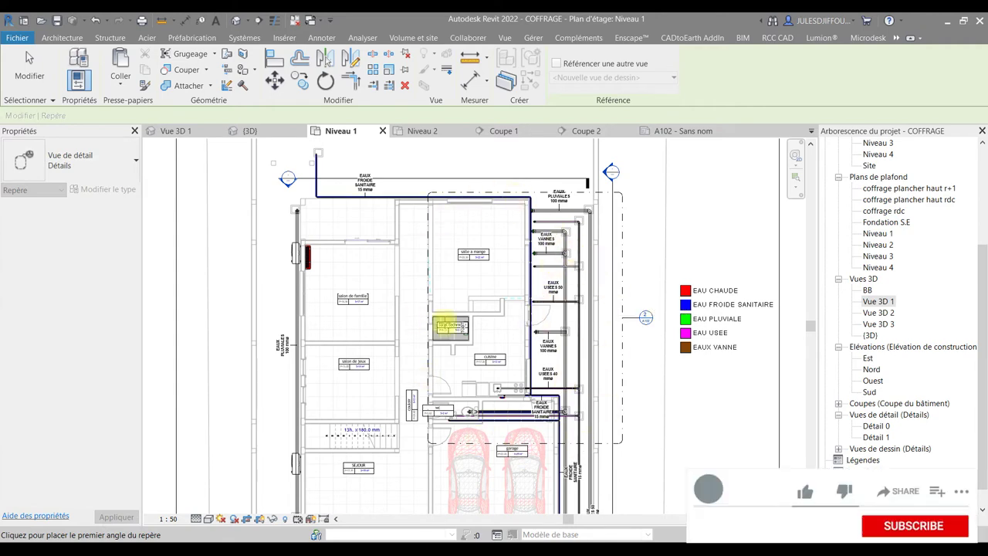
key(Escape)
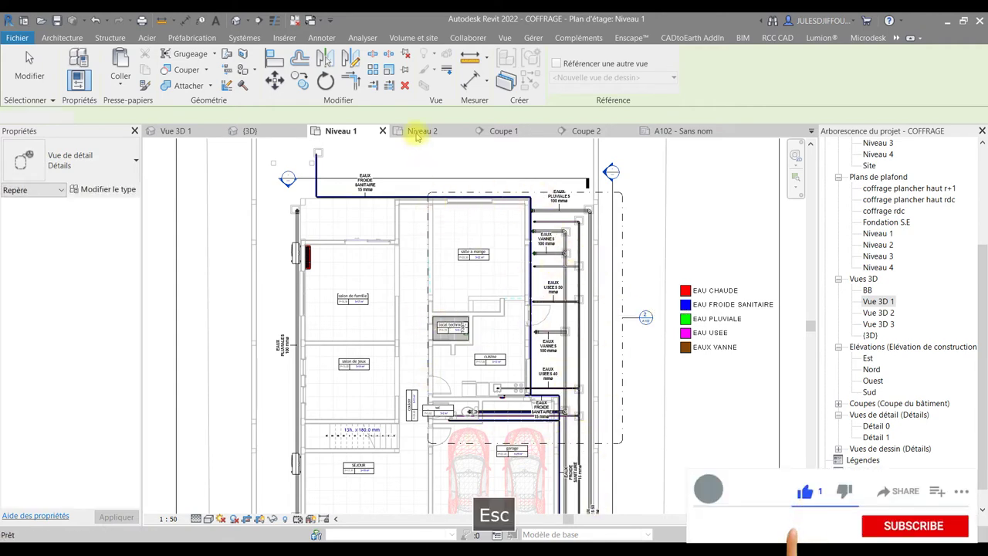
click(421, 130)
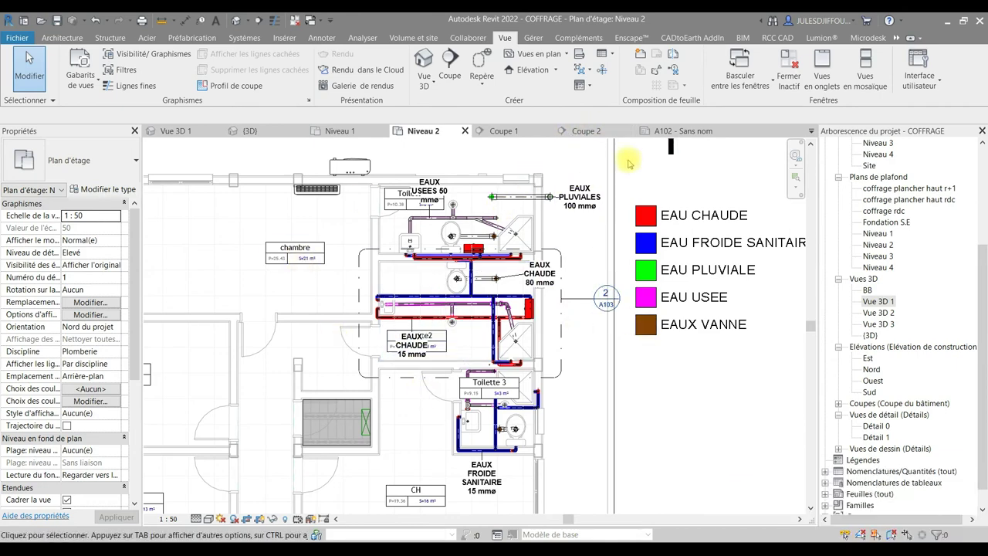
Open sheet A102 and expand Feuilles (tout) to list sheets A101, A102 and A103
click(670, 131)
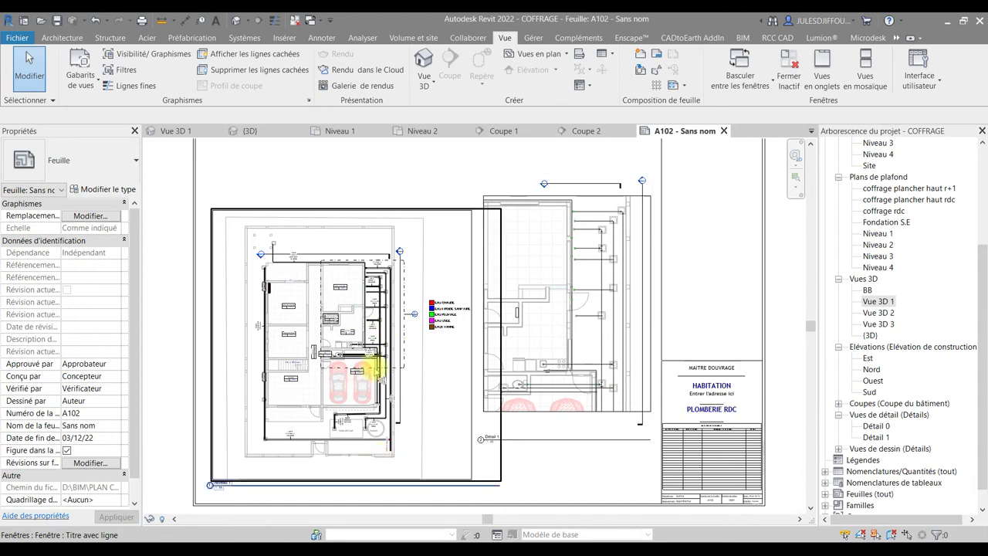
scroll(896, 456, down, 1)
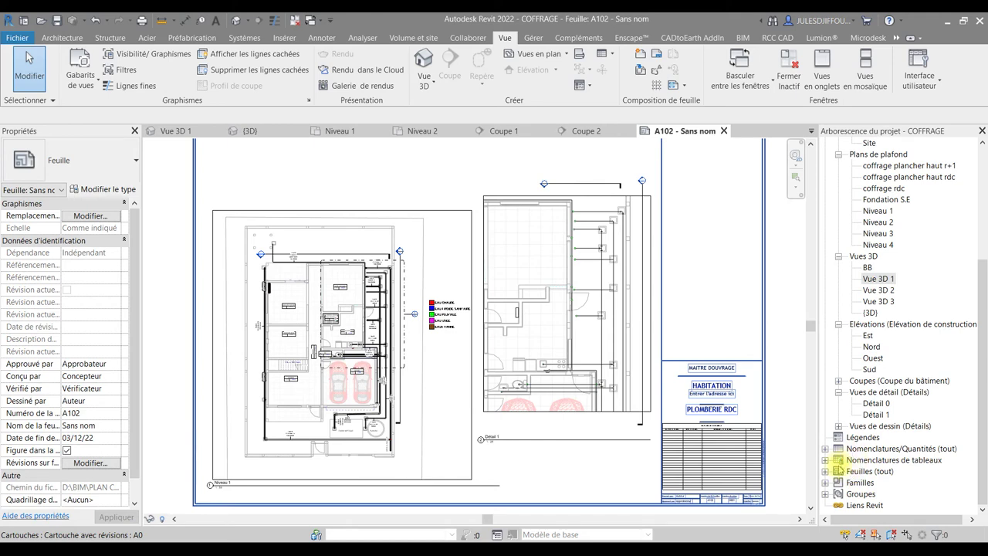
click(825, 470)
scroll(859, 483, down, 1)
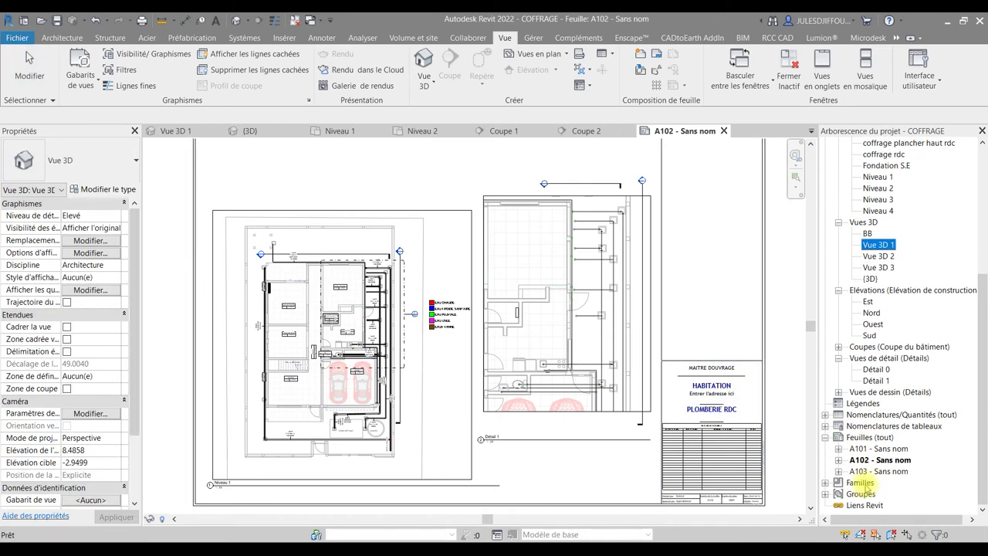
Open sheet A103 and zoom in on its plumbing plan viewport
double_click(879, 470)
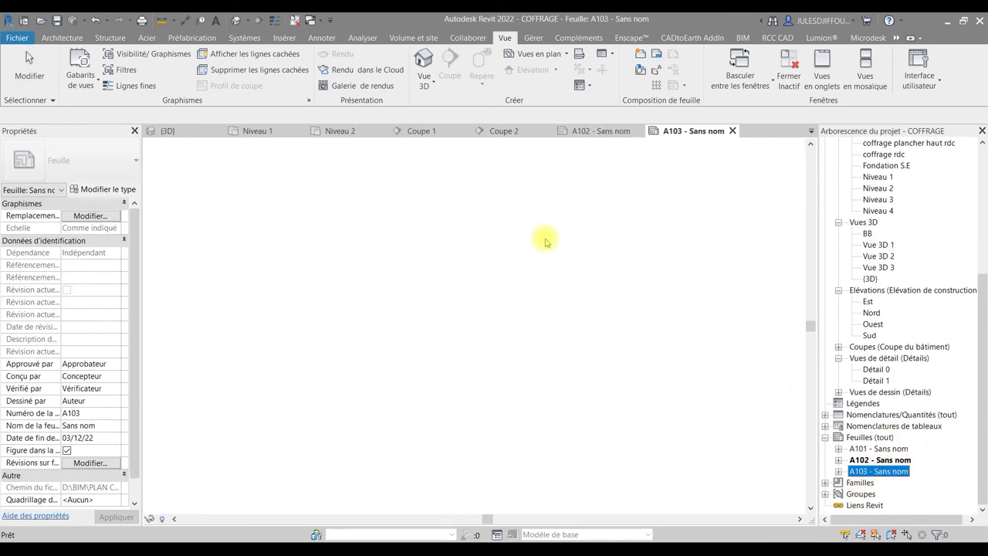
scroll(519, 202, up, 2)
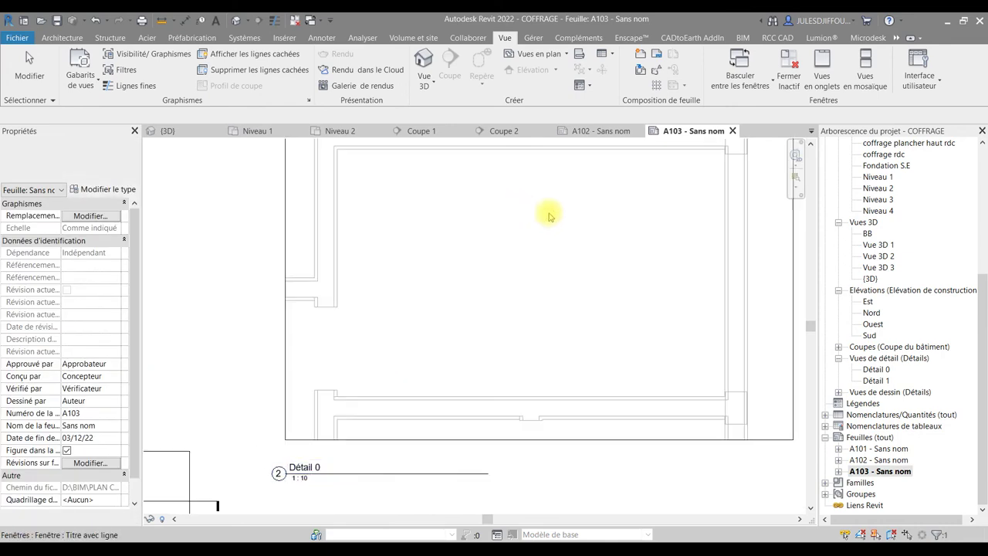
scroll(641, 247, up, 2)
middle_drag(633, 287, 532, 340)
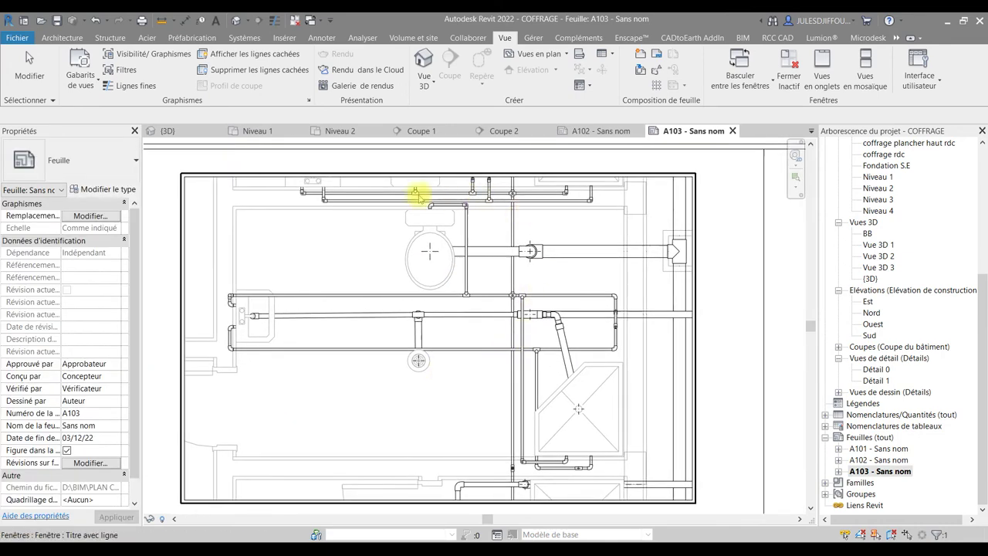
scroll(633, 228, down, 3)
middle_drag(459, 378, 572, 321)
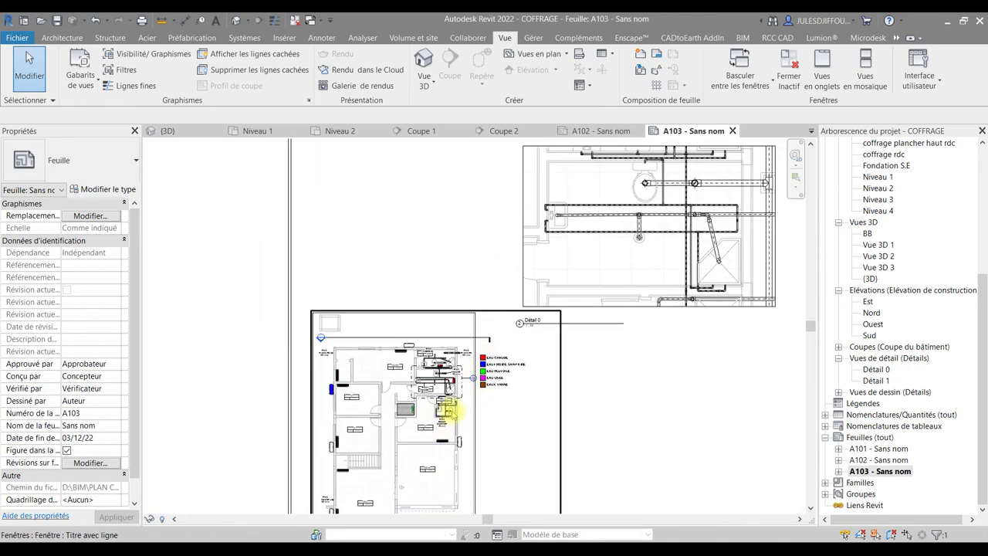
Review the Détail 0 and floor plan viewports on A103, then return to Niveau 1
scroll(440, 396, up, 3)
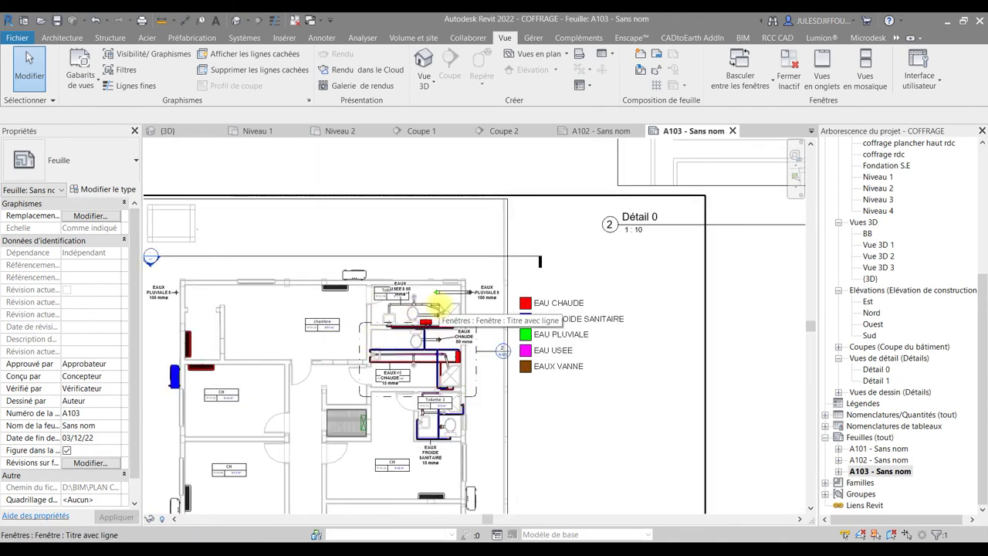
scroll(446, 309, down, 3)
middle_drag(591, 265, 538, 285)
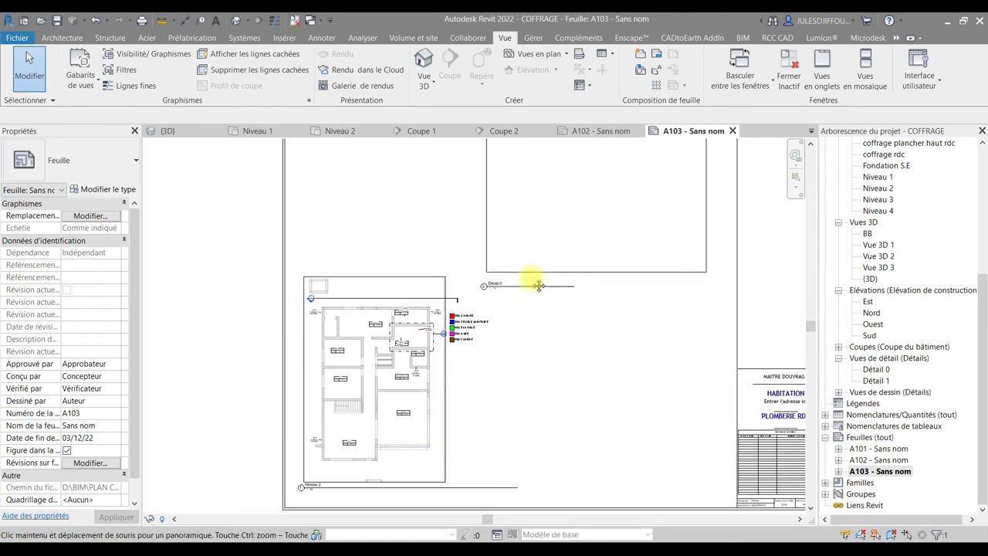
scroll(331, 172, up, 2)
middle_drag(331, 172, 159, 128)
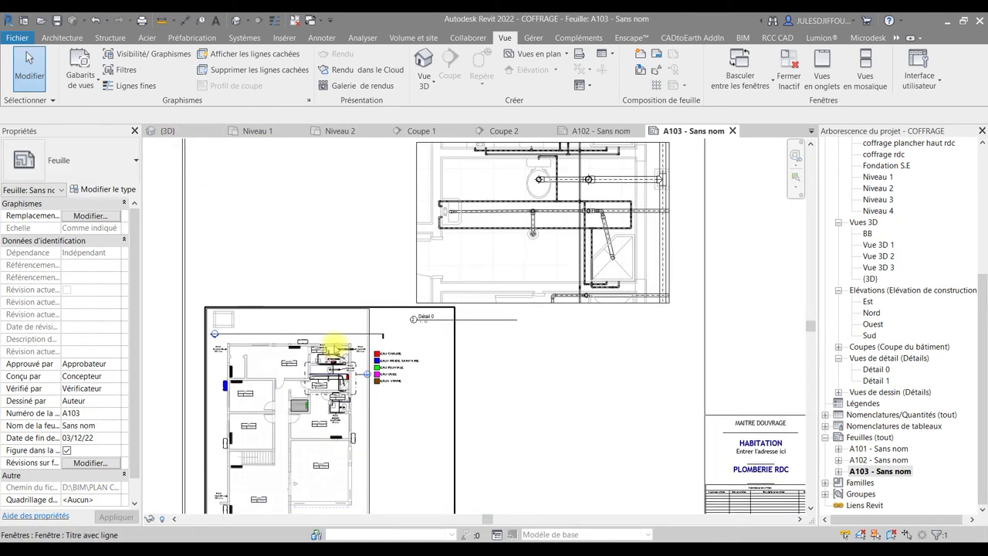
click(240, 130)
scroll(651, 391, up, 1)
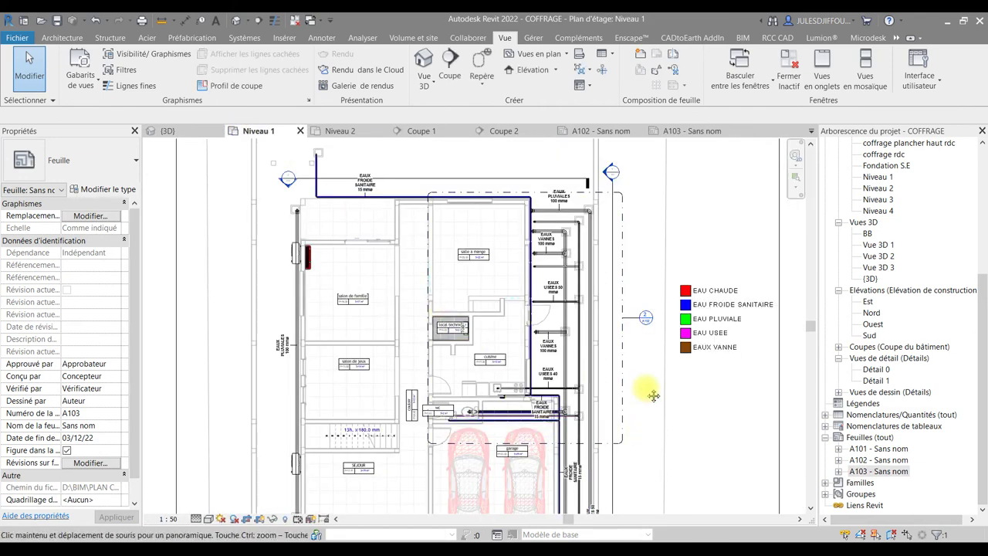
scroll(655, 289, down, 2)
scroll(579, 250, up, 1)
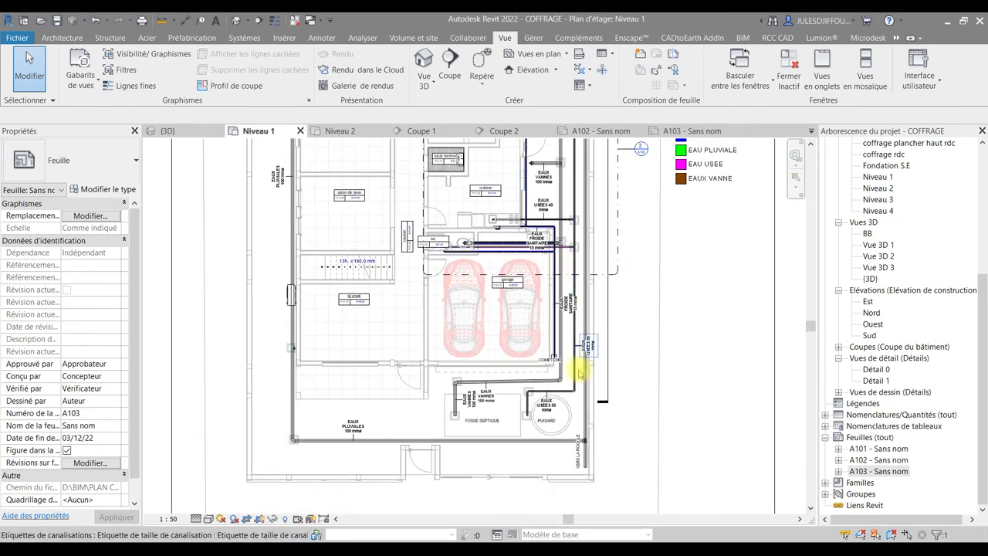
scroll(569, 425, up, 1)
scroll(569, 424, up, 1)
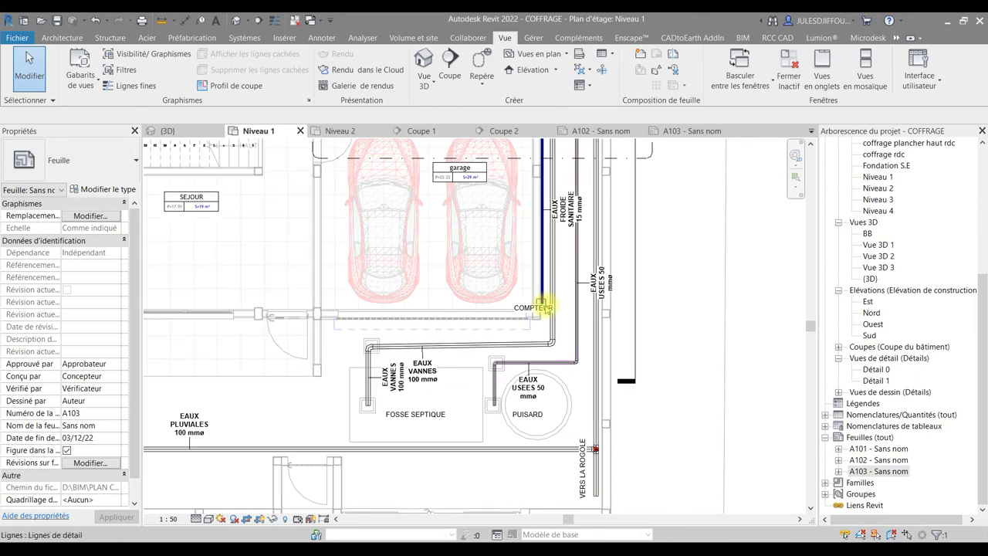
scroll(548, 297, down, 1)
scroll(579, 410, down, 1)
mouse_move(579, 410)
middle_down()
mouse_move(549, 490)
mouse_move(531, 433)
middle_up()
scroll(523, 302, up, 1)
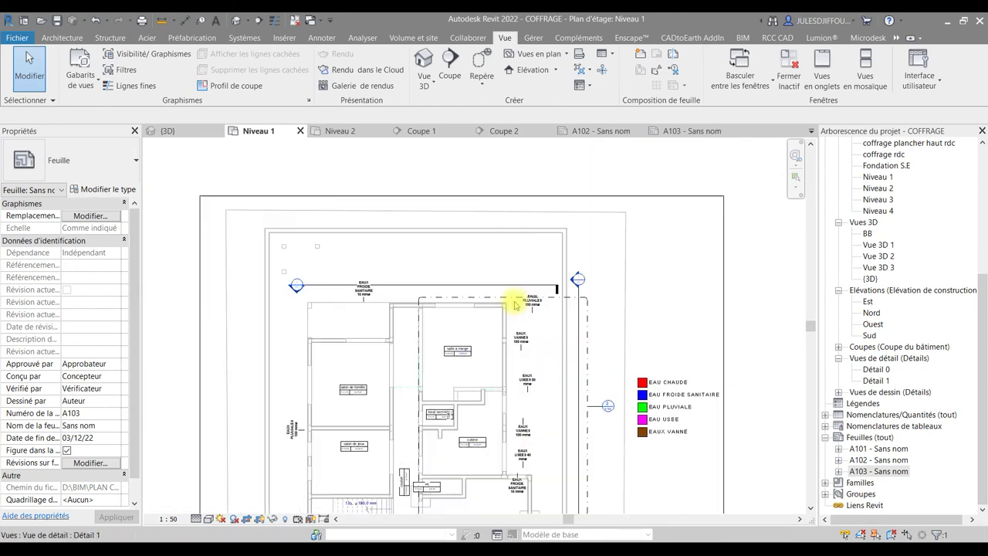
scroll(509, 300, up, 1)
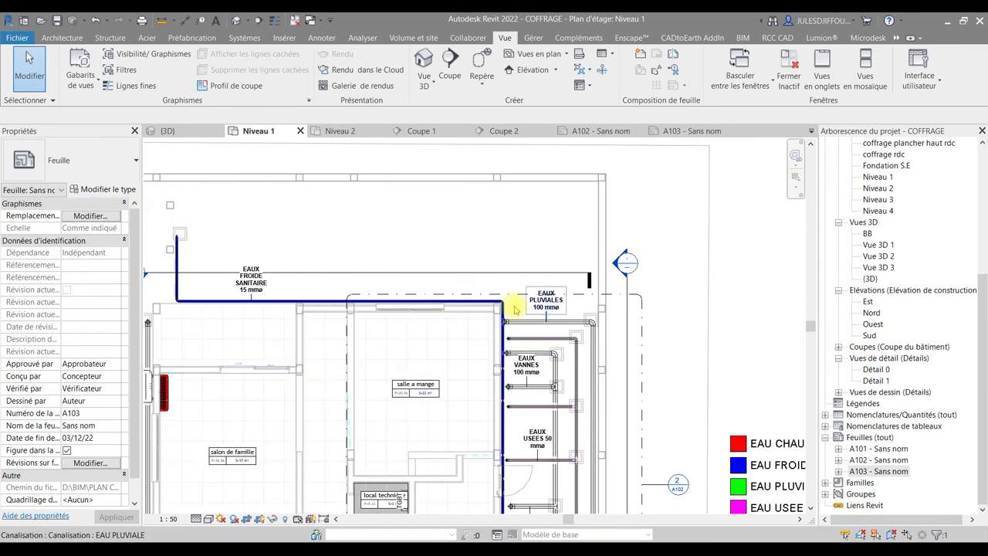
scroll(594, 307, down, 2)
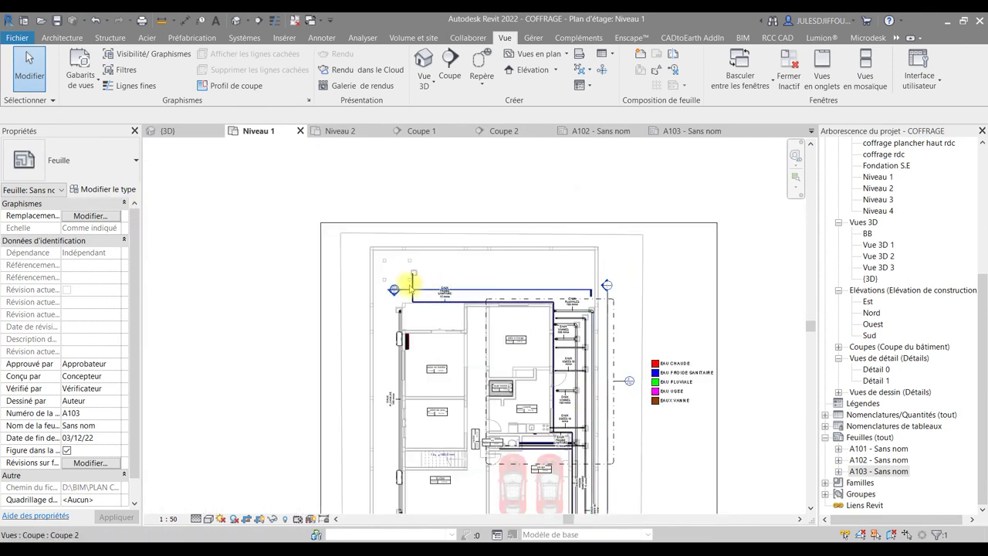
middle_drag(447, 347, 421, 280)
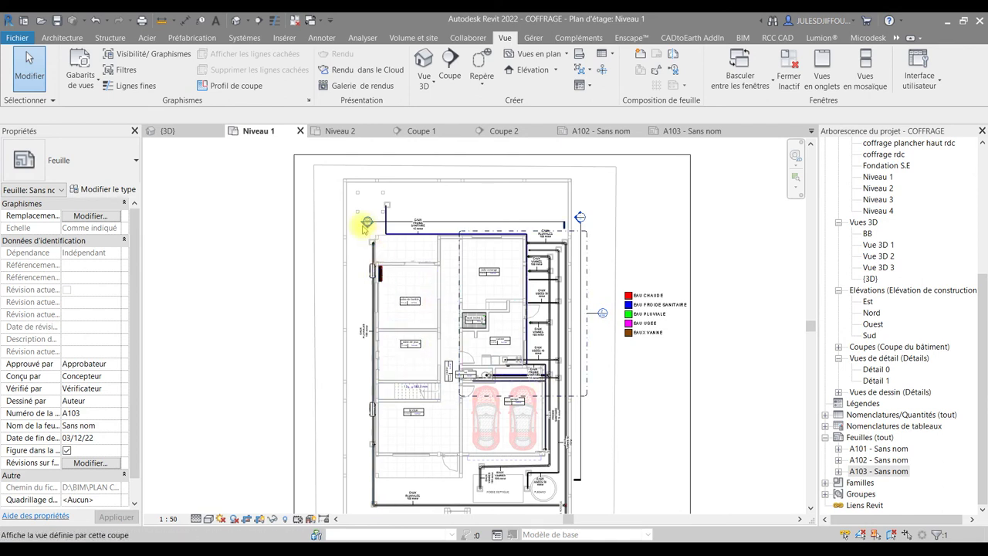
scroll(368, 221, up, 2)
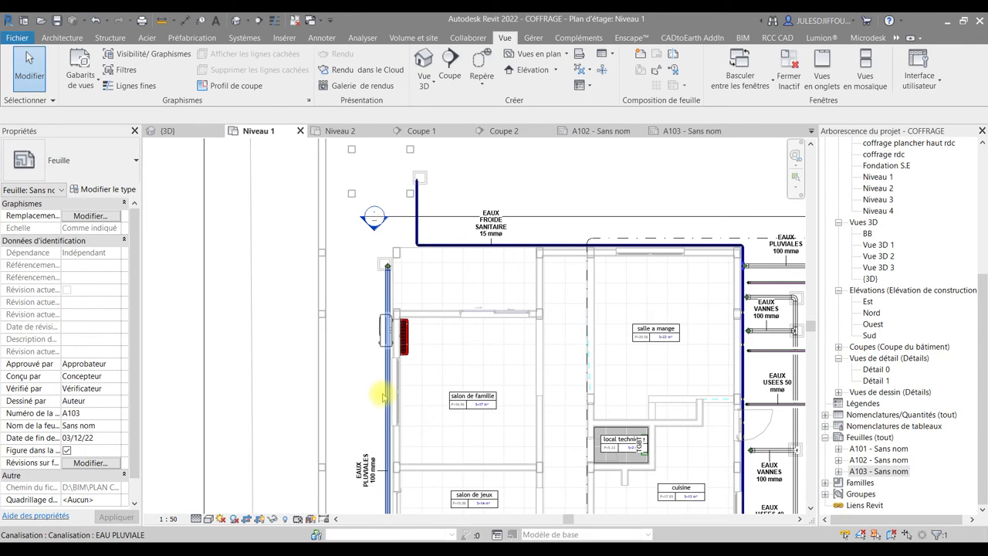
scroll(417, 359, down, 4)
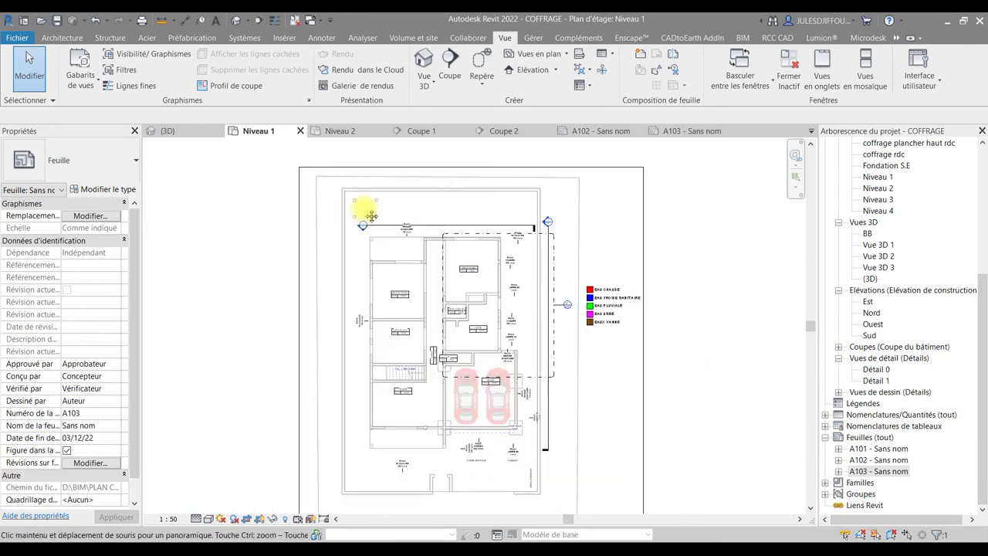
scroll(503, 404, up, 5)
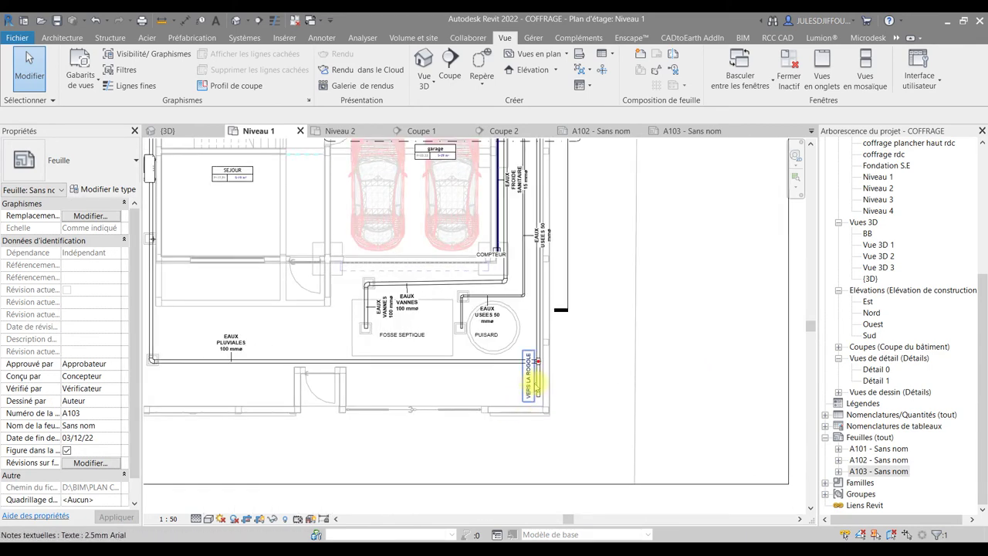
scroll(534, 384, up, 2)
scroll(536, 382, up, 1)
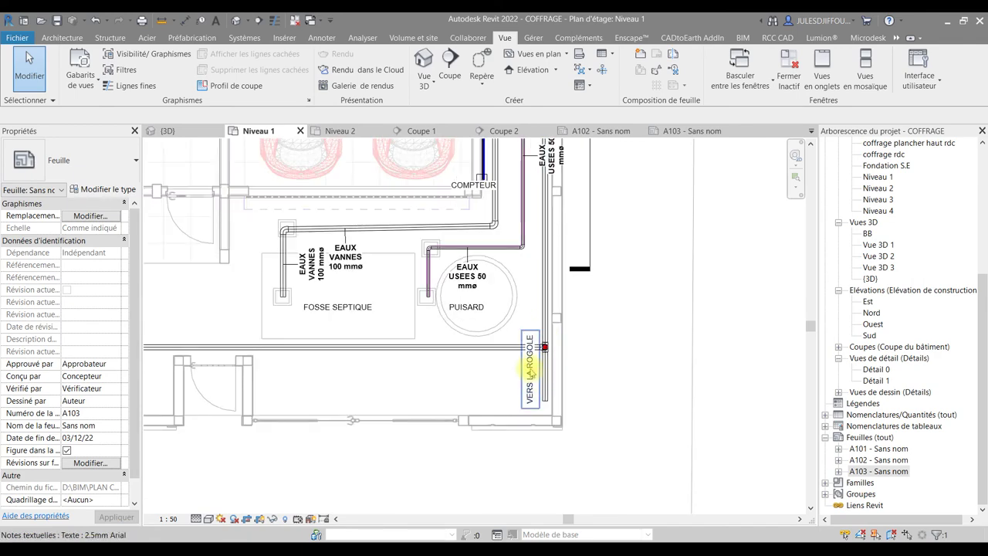
scroll(535, 383, down, 1)
scroll(550, 397, down, 1)
scroll(564, 410, down, 1)
scroll(564, 426, down, 1)
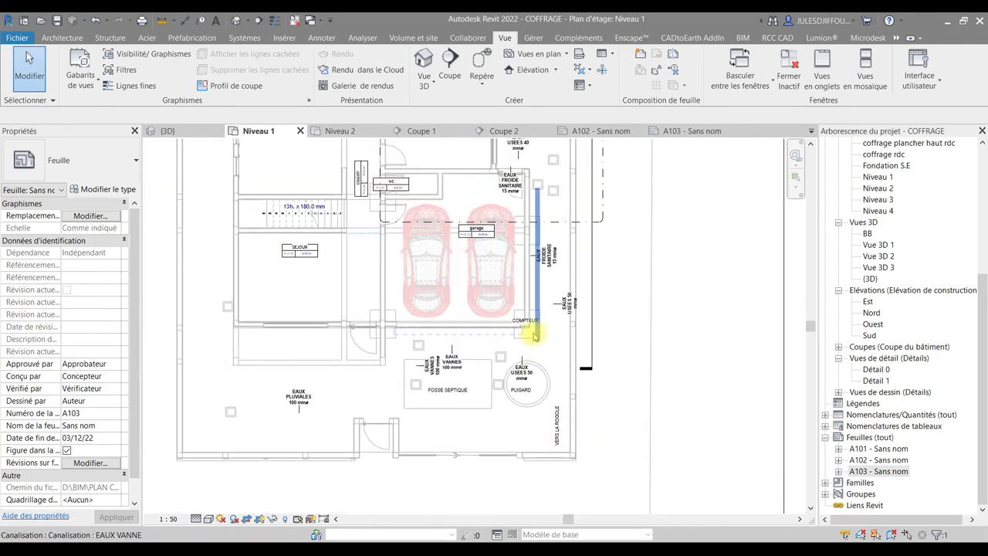
scroll(518, 365, up, 2)
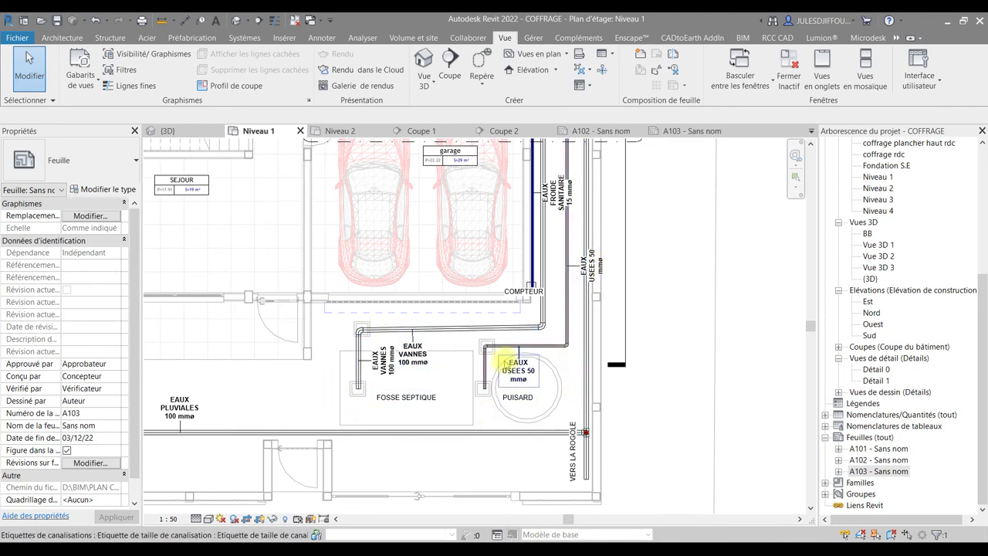
scroll(532, 378, down, 2)
scroll(544, 386, down, 1)
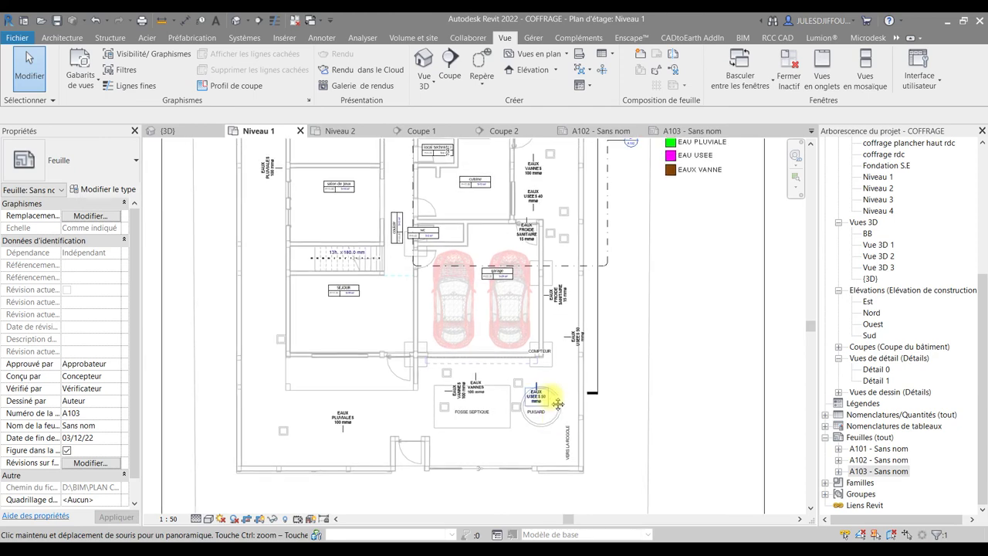
mouse_move(624, 273)
middle_down()
mouse_move(610, 379)
mouse_move(551, 440)
mouse_move(535, 435)
middle_up()
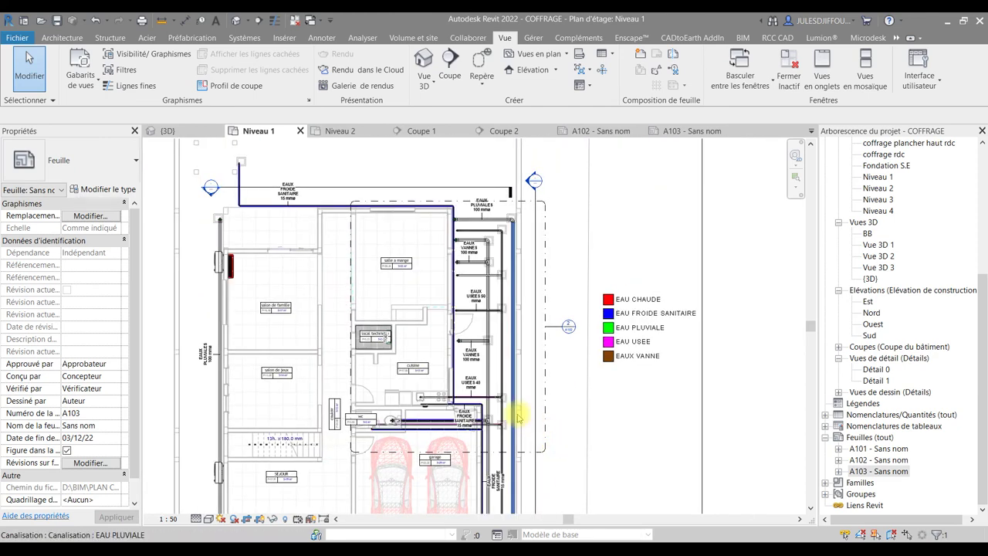